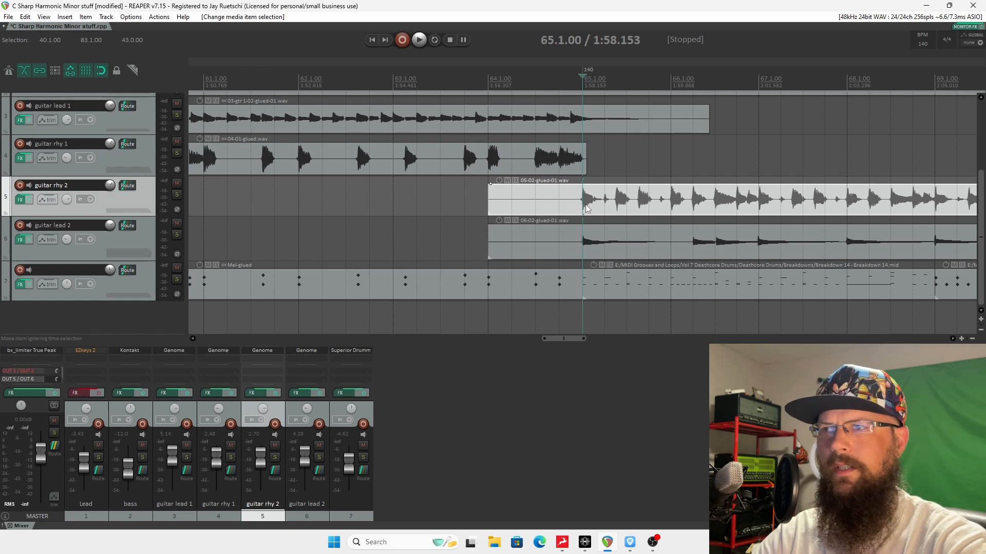
Play back the project from bar 64 through the guitar rhy 2 entrance at bar 65, and set the cursor to 64.3.
scroll(587, 208, down, 3)
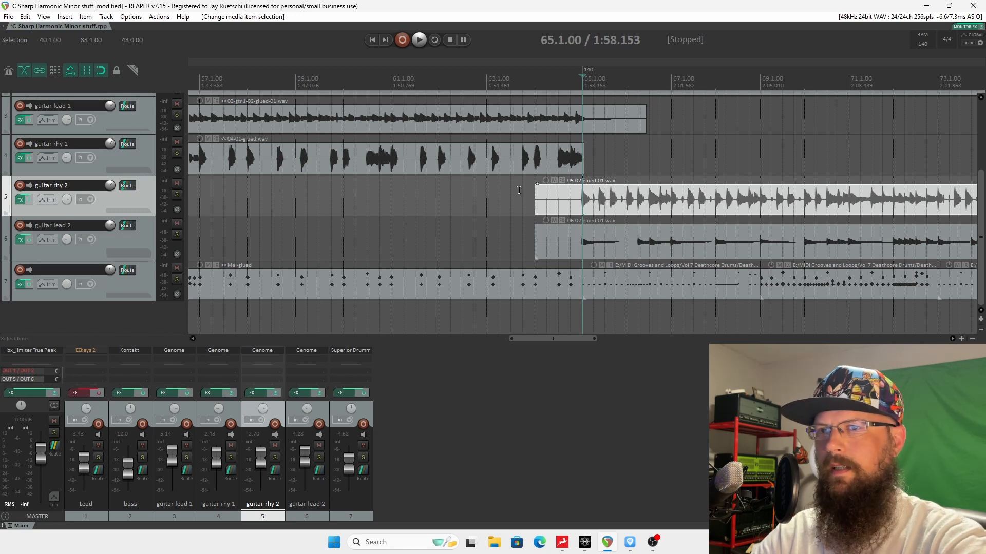
click(547, 91)
key(space)
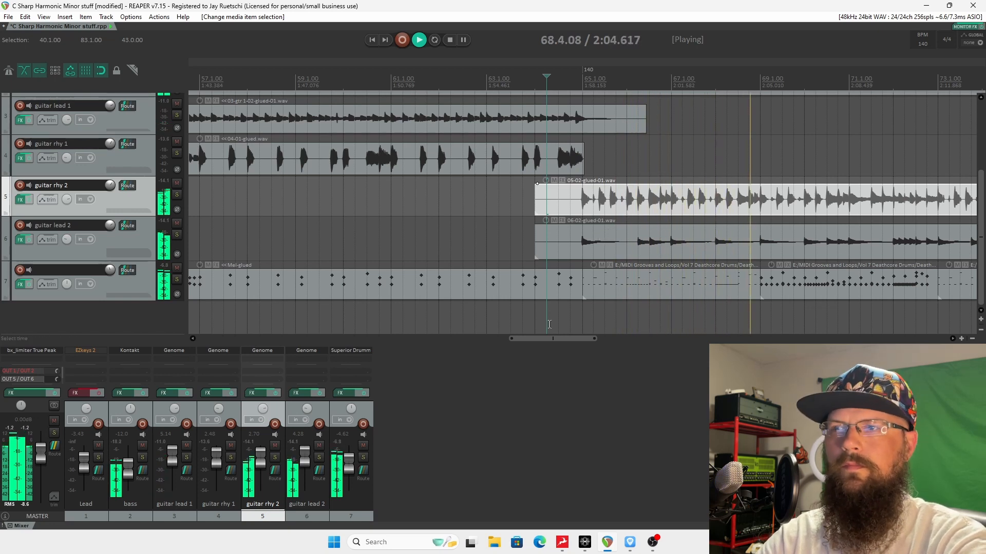
drag(553, 340, 572, 339)
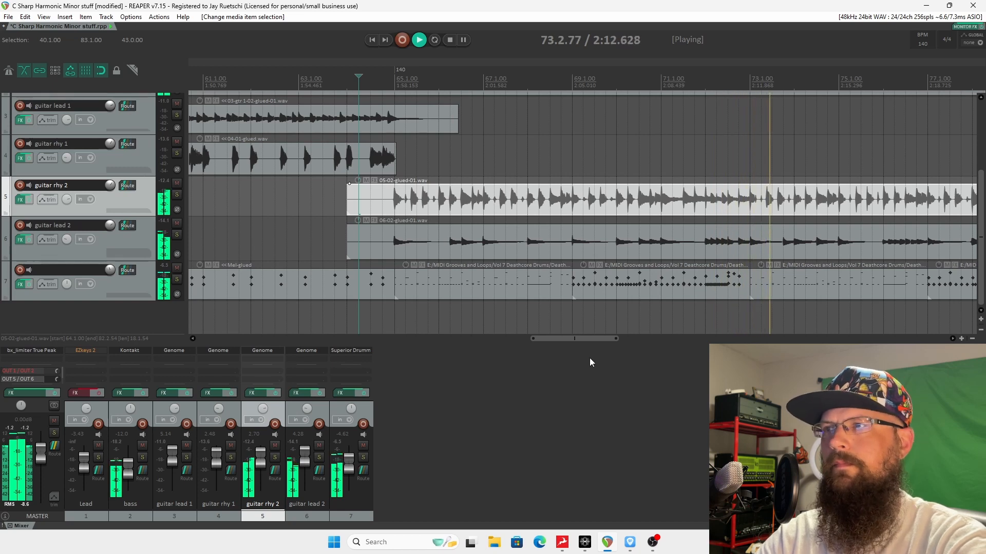
key(space)
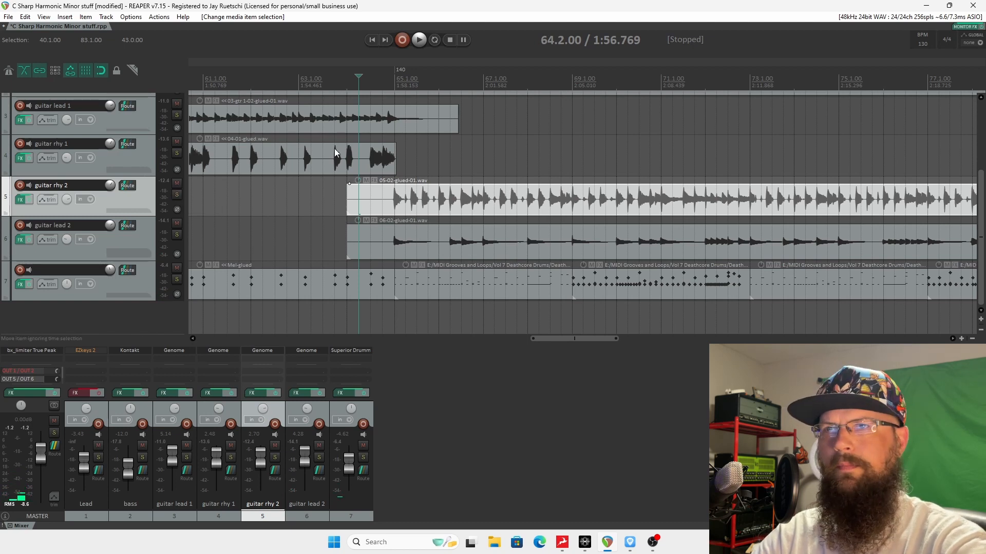
click(374, 93)
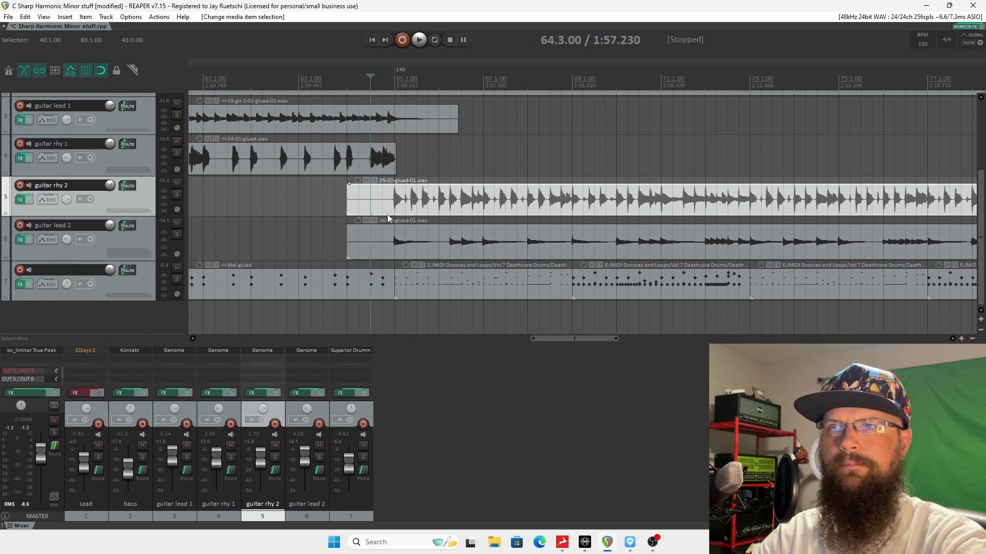
scroll(417, 215, up, 1)
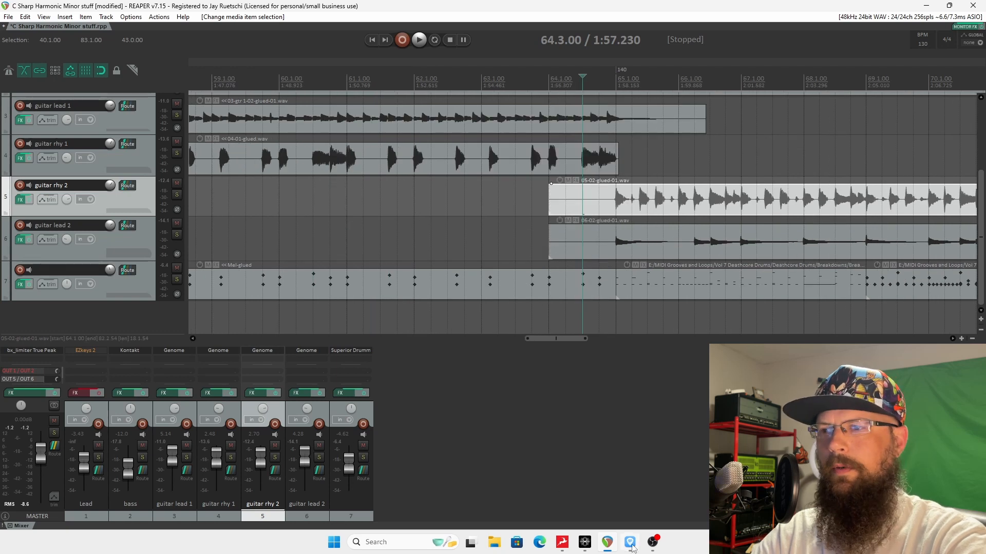
Switch to Guitar Pro and delete the notes in bars 26 and 27 of the second Overdriven Guitar track.
click(631, 546)
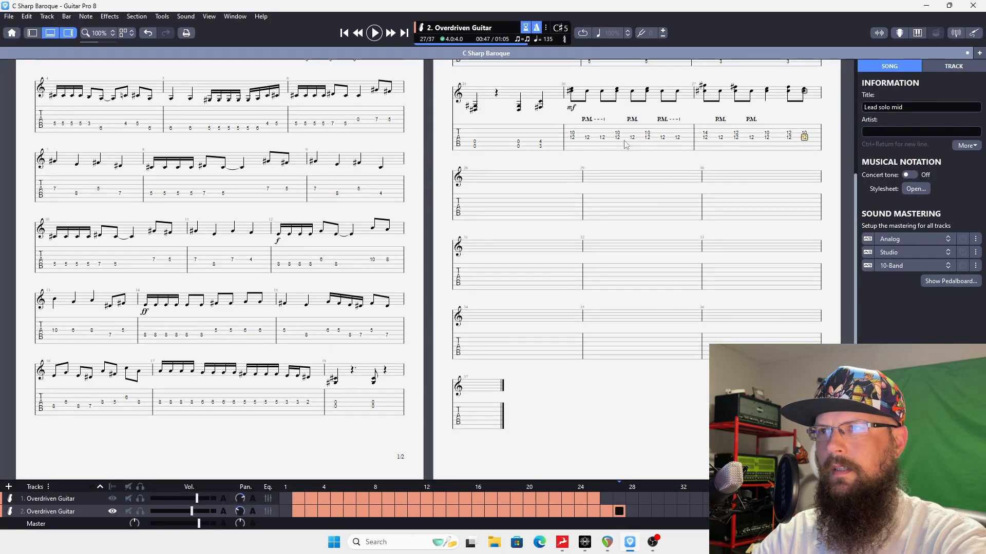
drag(813, 148, 573, 141)
key(Delete)
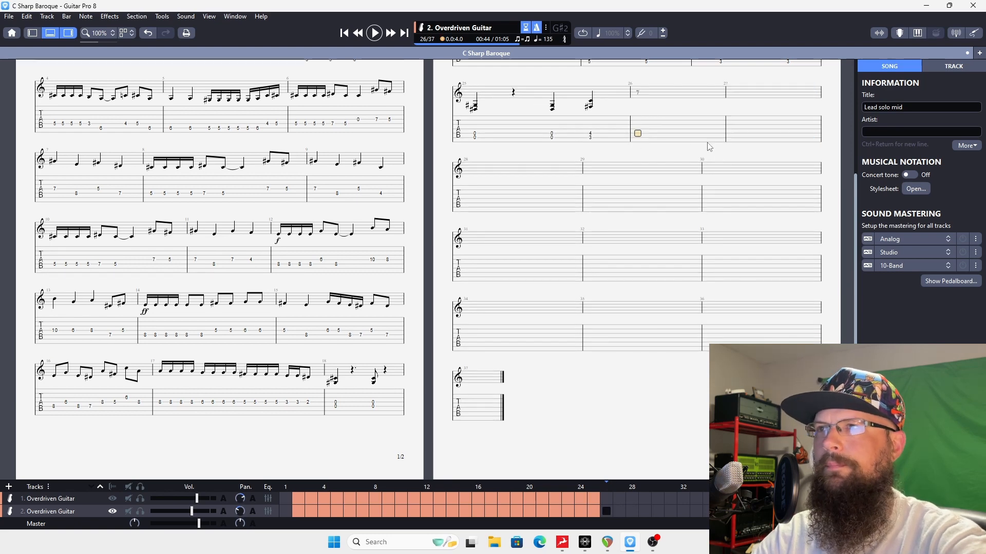
Play back bar 25 of the second Overdriven Guitar track.
scroll(509, 162, up, 1)
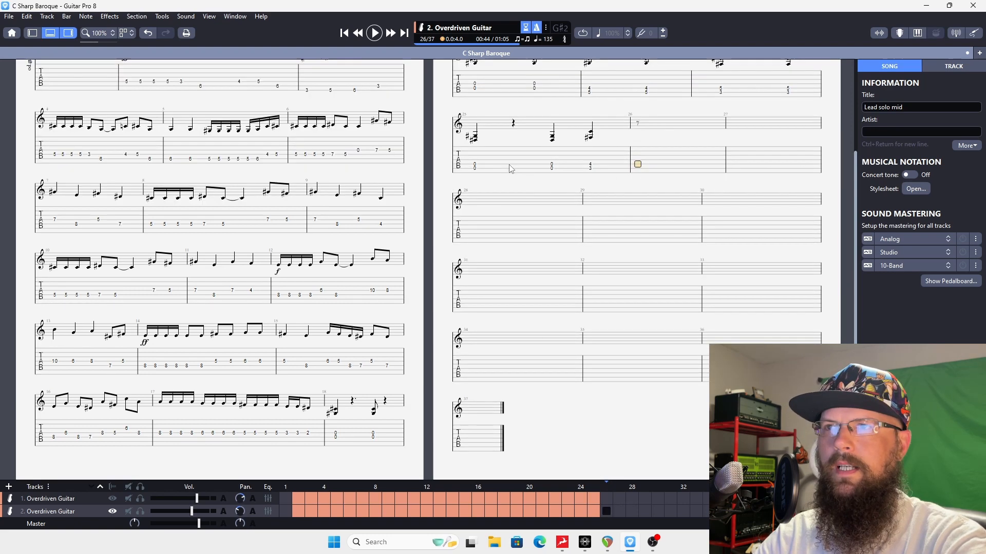
click(475, 161)
key(space)
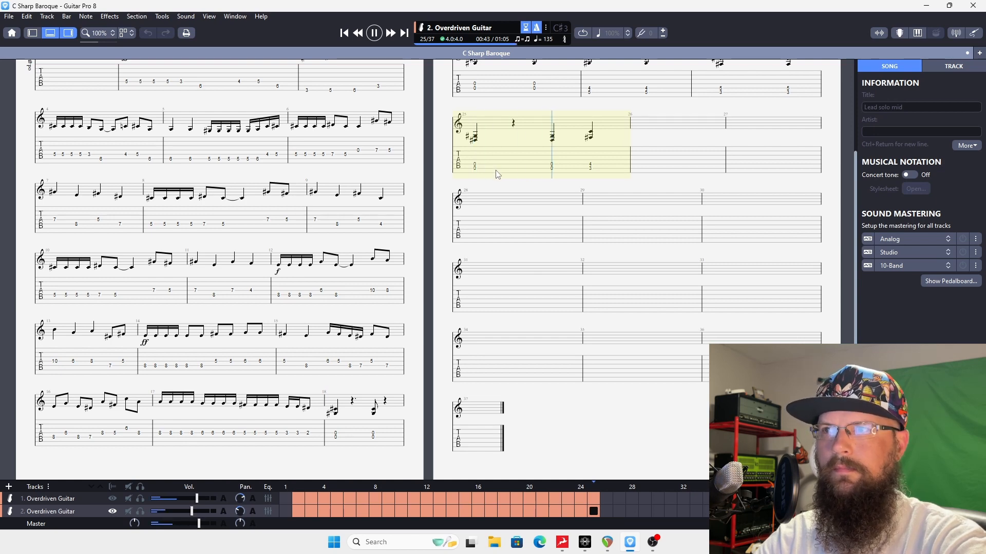
key(space)
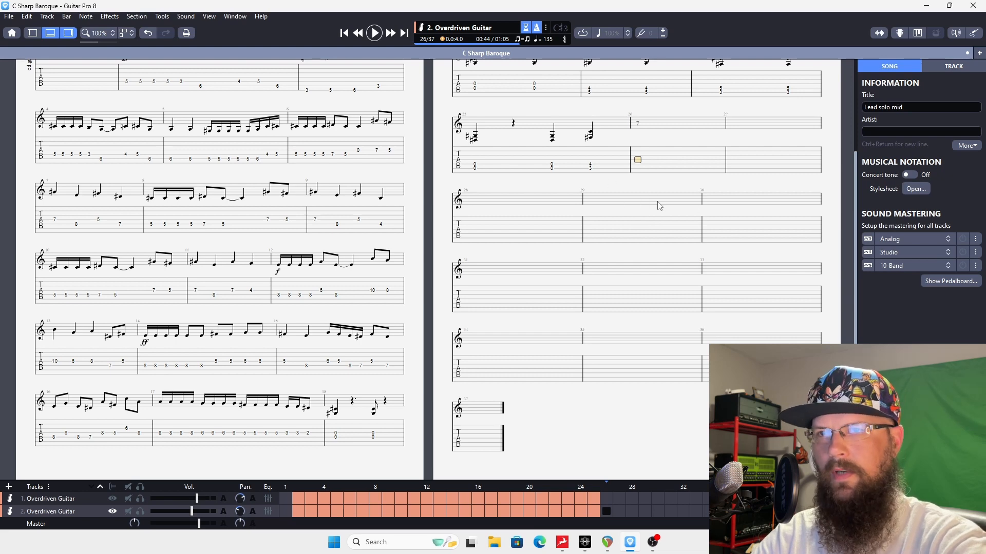
Start bar 26 with a two-note chord: fret 12 on the fourth string and fret 10 on the third string.
scroll(638, 217, down, 1)
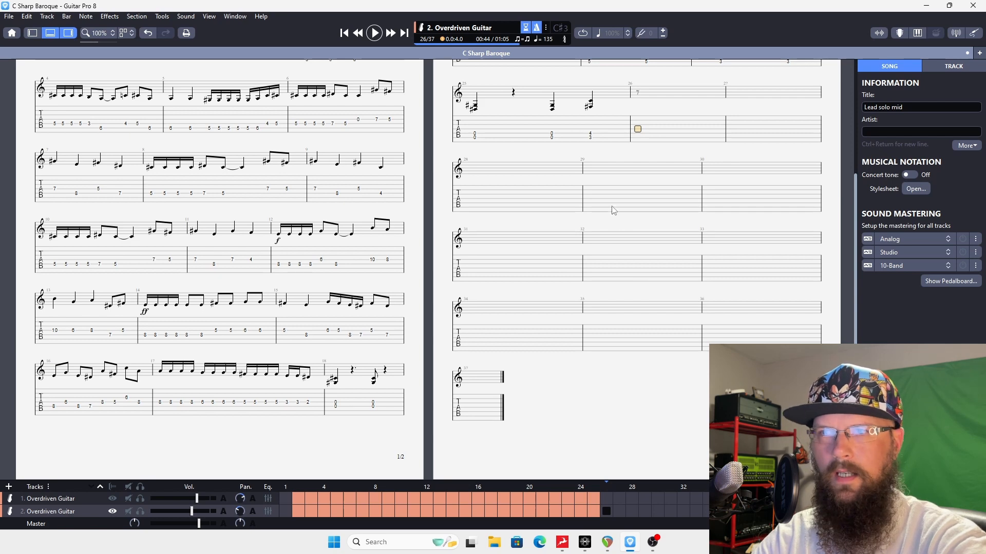
scroll(637, 158, up, 2)
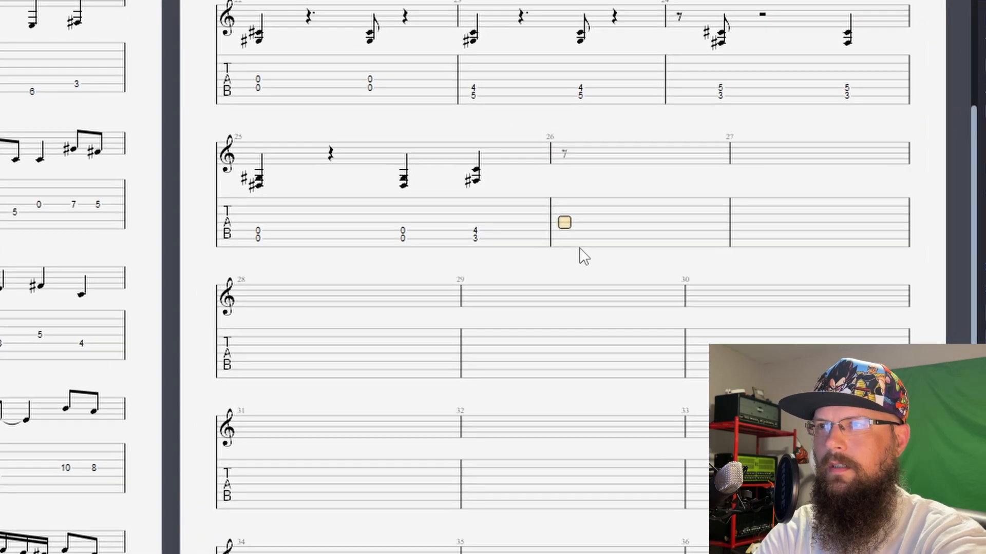
text(12)
key(Up)
text(10)
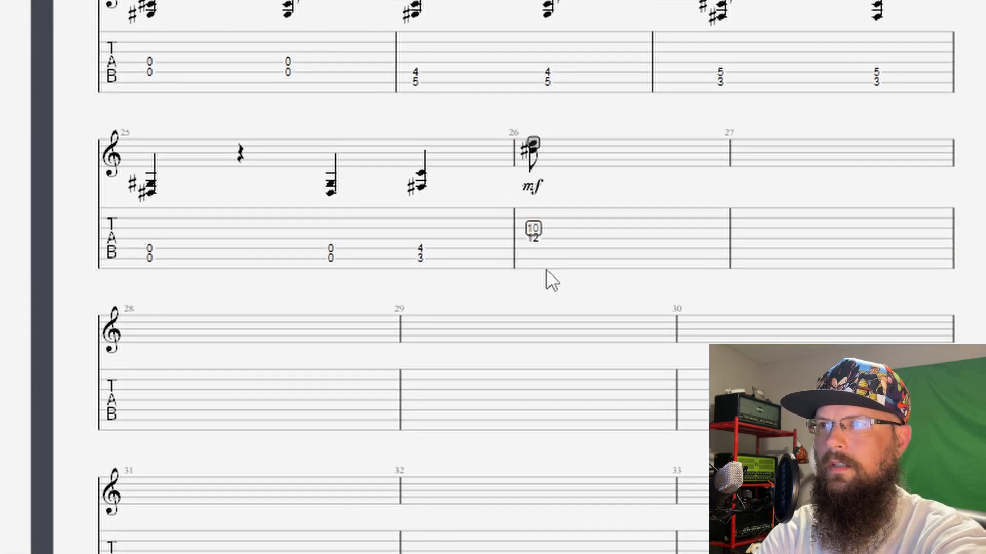
key(Right)
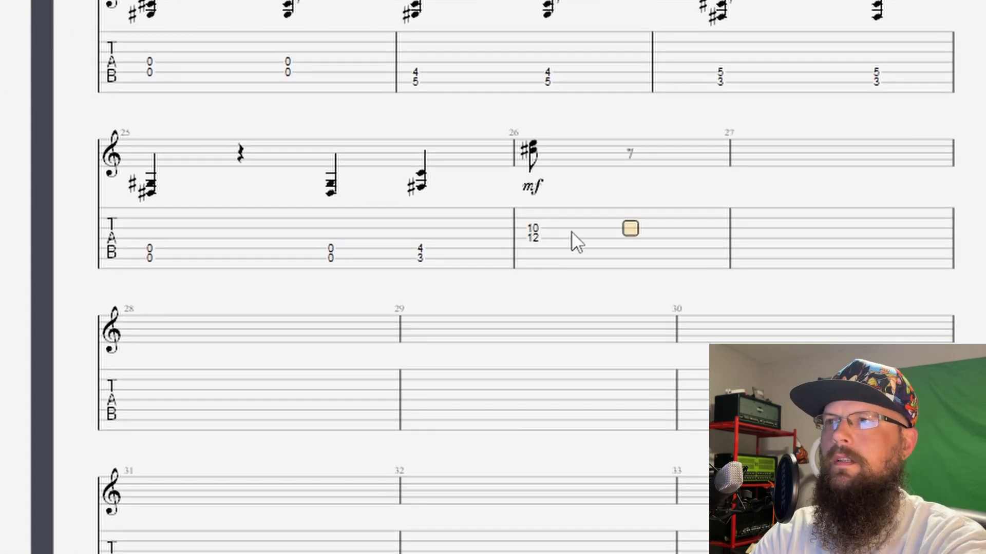
click(531, 239)
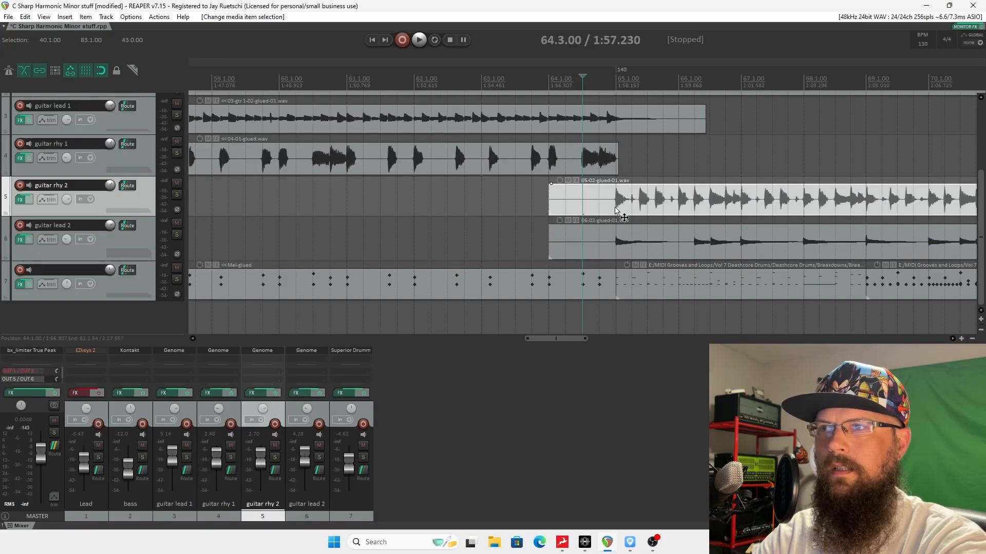
In REAPER, place the edit cursor at bar 65 and set the grid line spacing to 1/8.
click(617, 211)
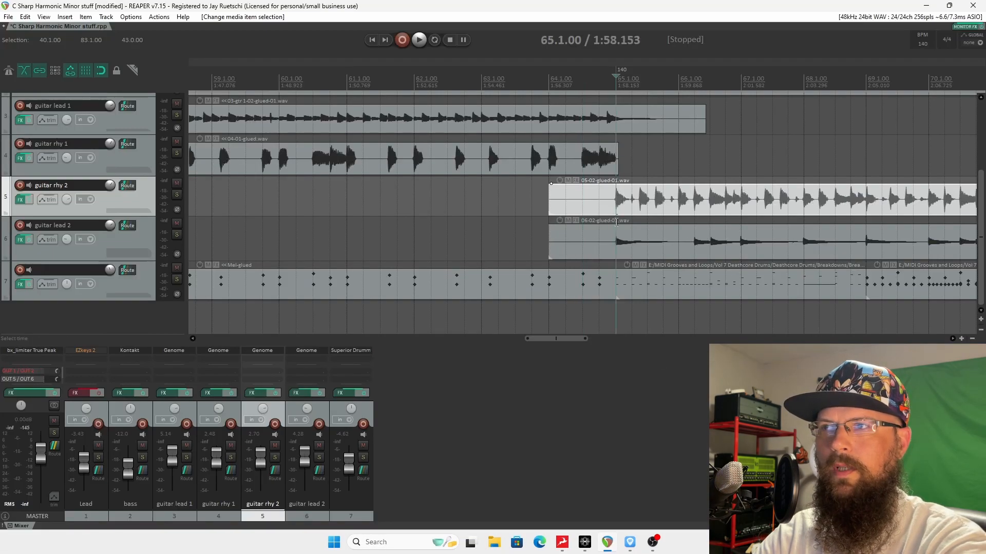
scroll(616, 222, up, 4)
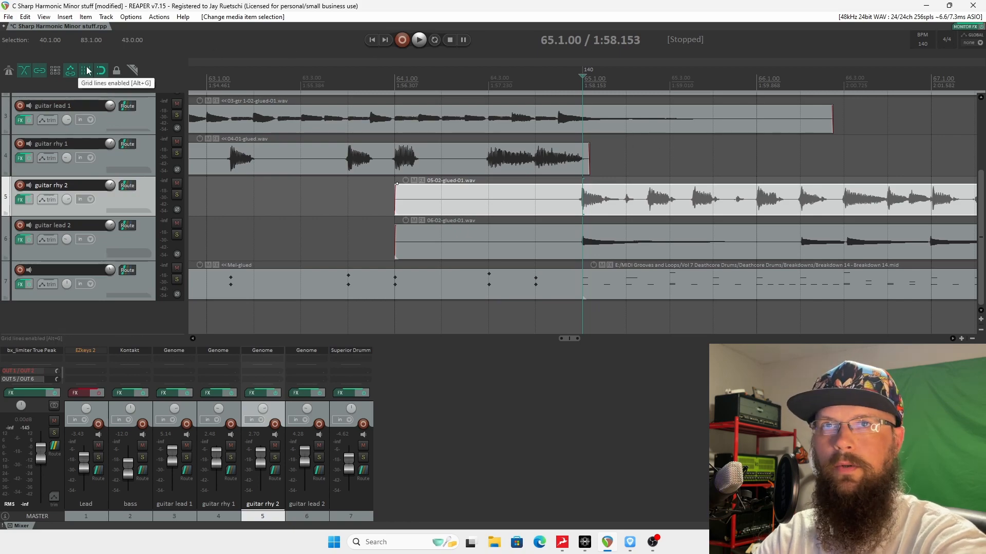
right_click(71, 70)
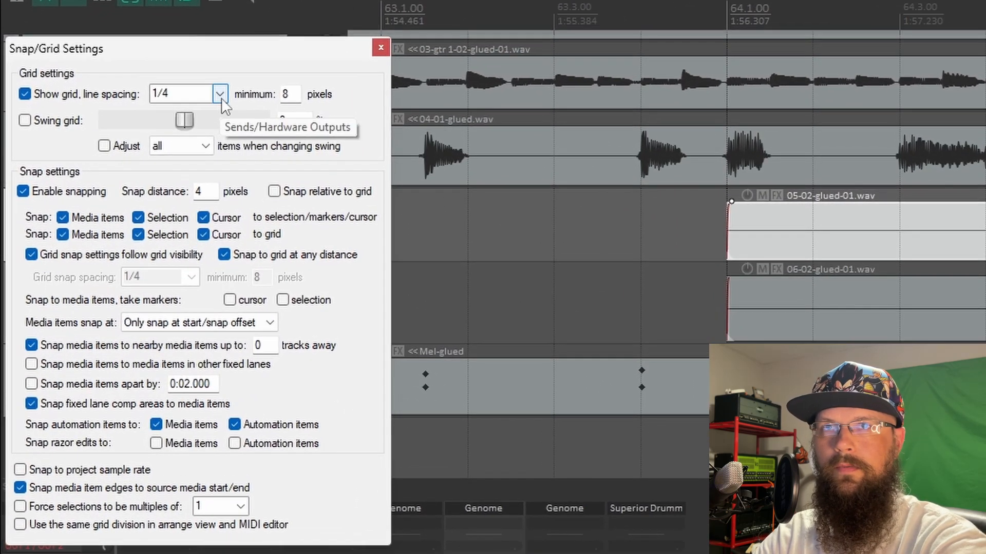
click(199, 100)
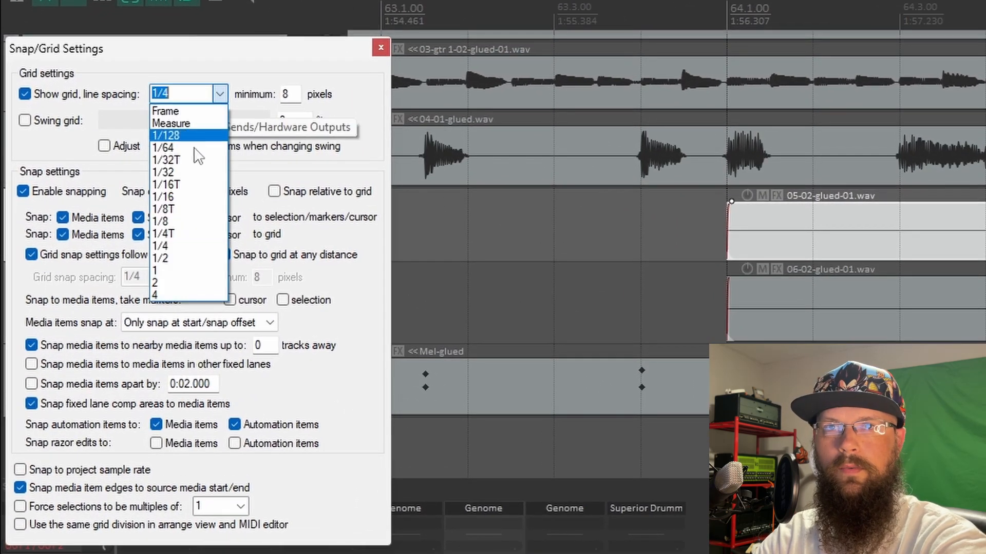
click(173, 216)
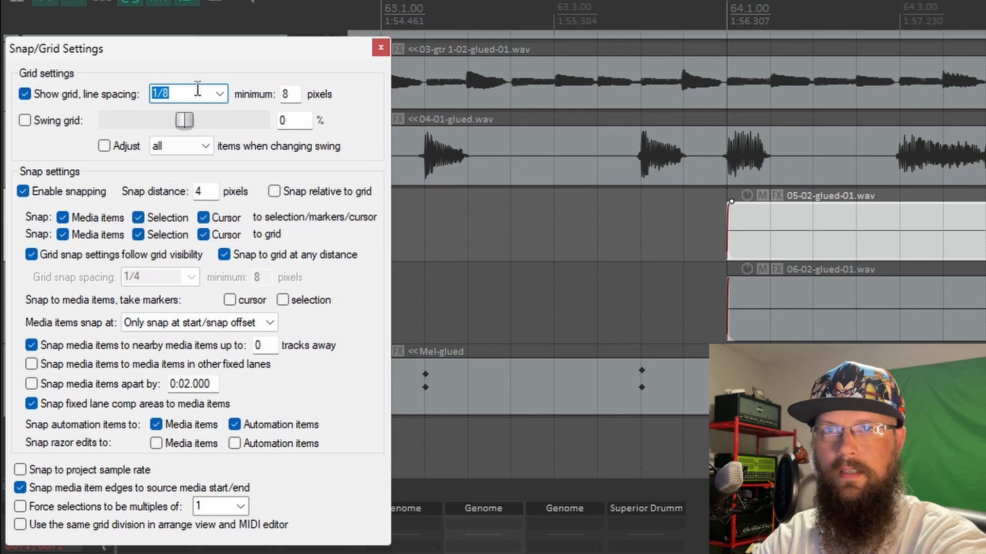
click(218, 93)
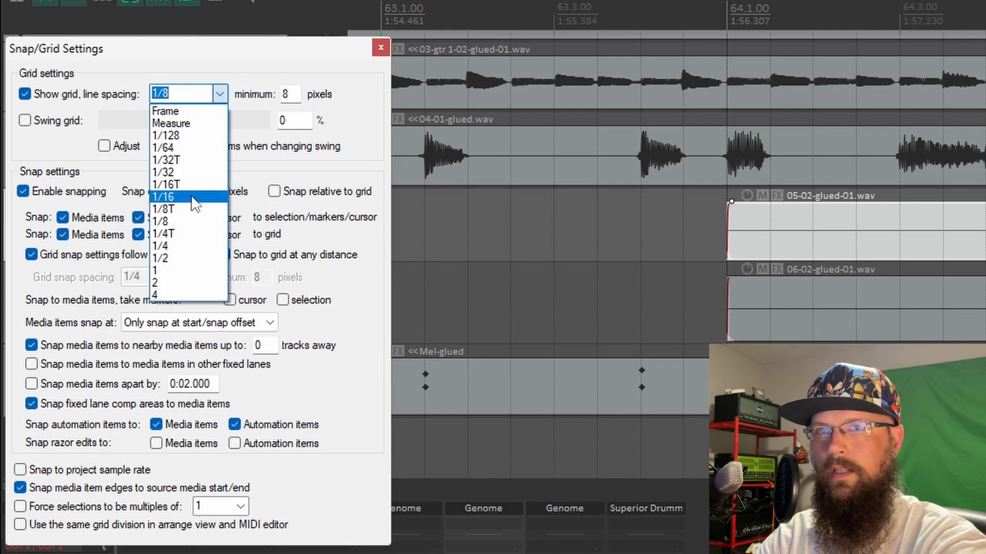
click(185, 221)
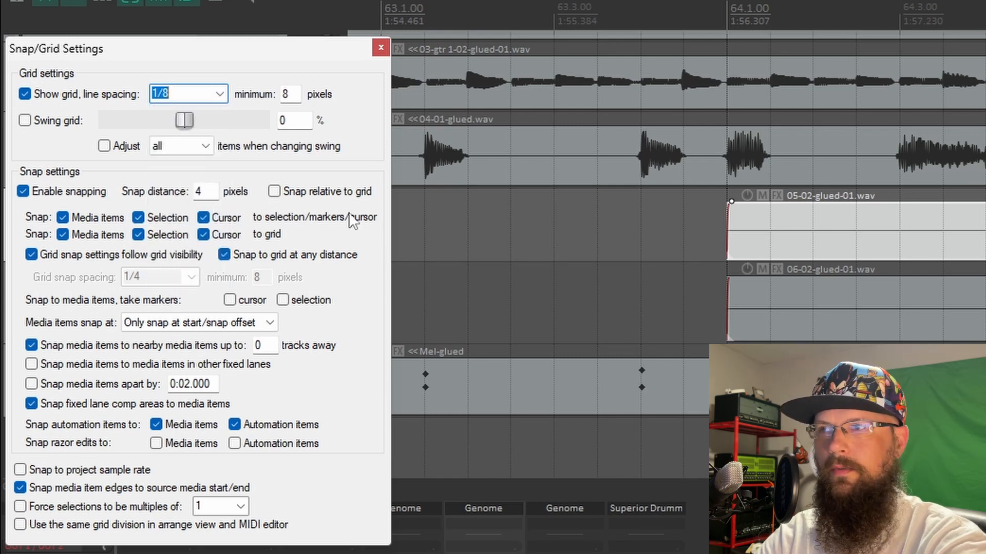
click(379, 49)
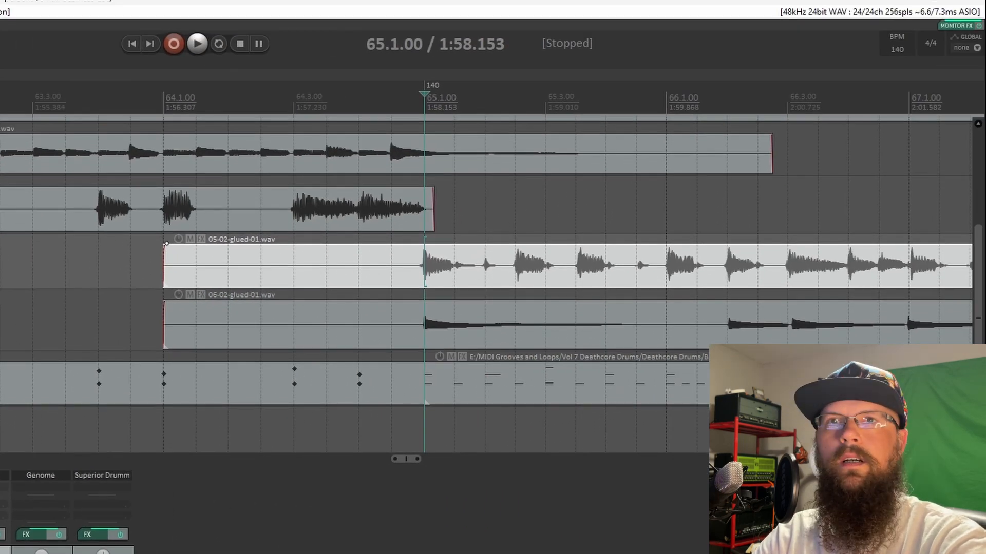
Solo the guitar rhy 2 track and play it from bar 65 to hear the rhythm against the grid.
scroll(470, 285, up, 2)
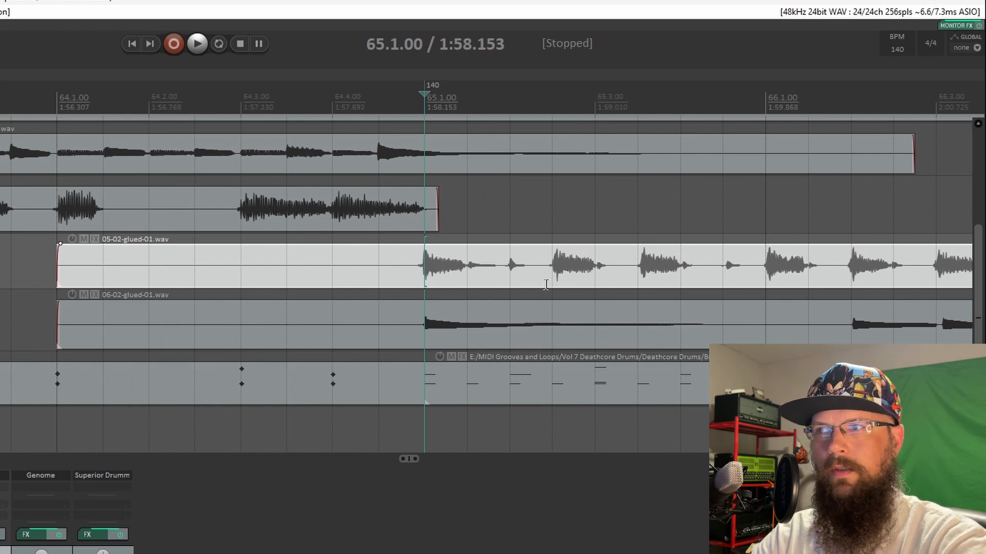
key(F6)
key(space)
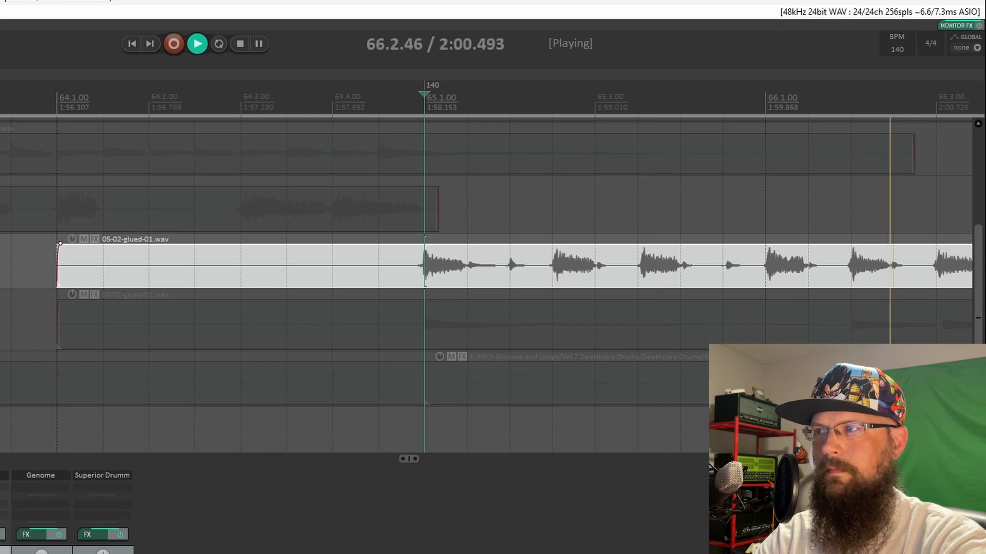
key(space)
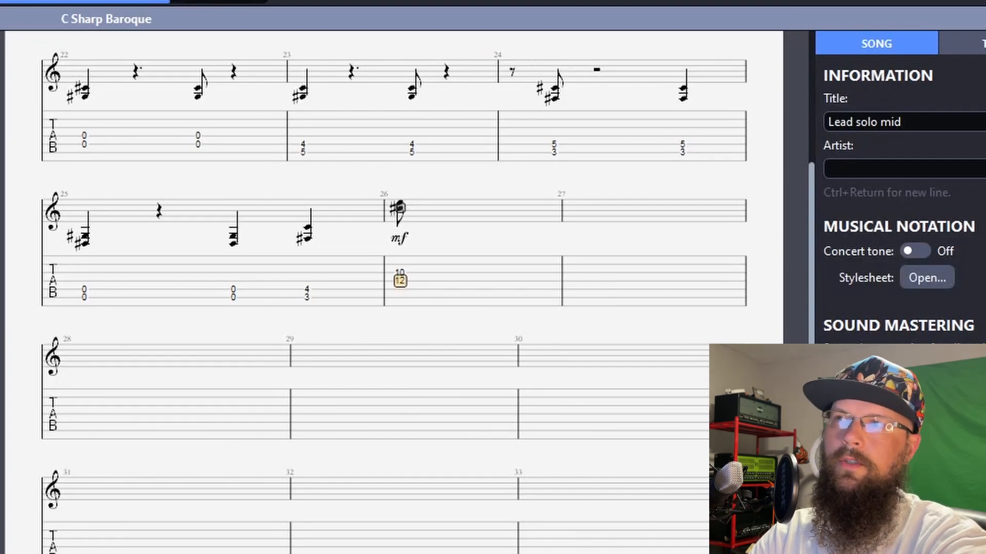
Back in Guitar Pro, examine the note duration options for the chord in bar 26.
right_click(399, 282)
mouse_move(488, 445)
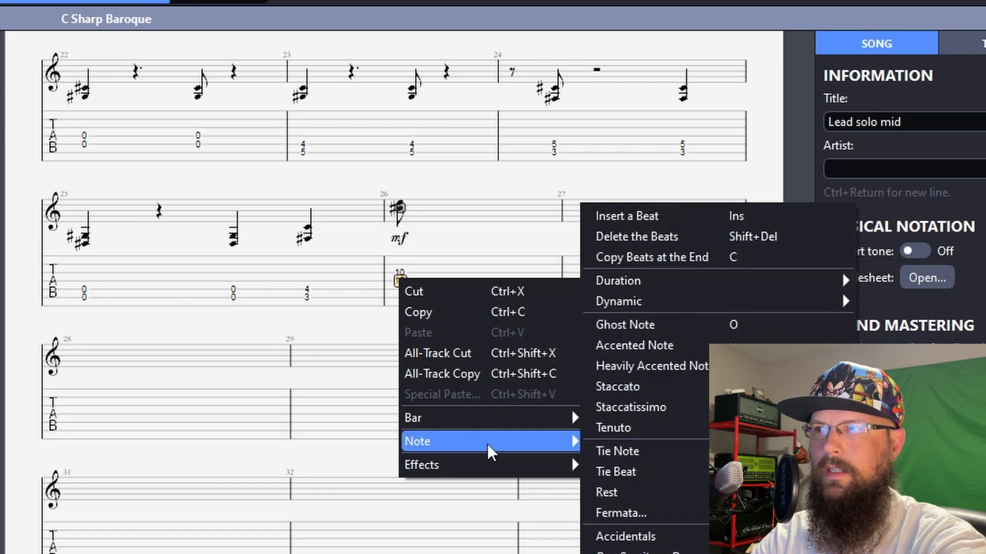
mouse_move(688, 286)
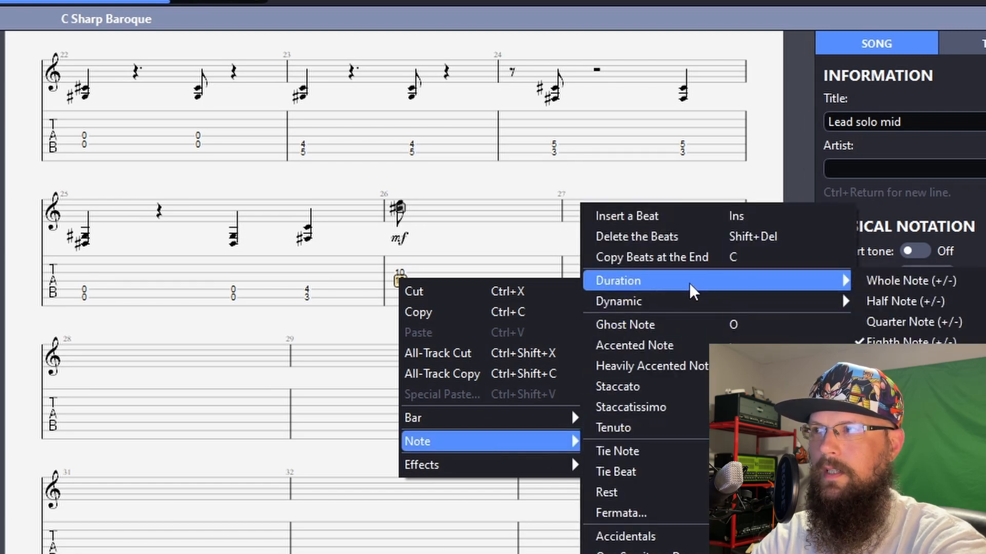
click(358, 339)
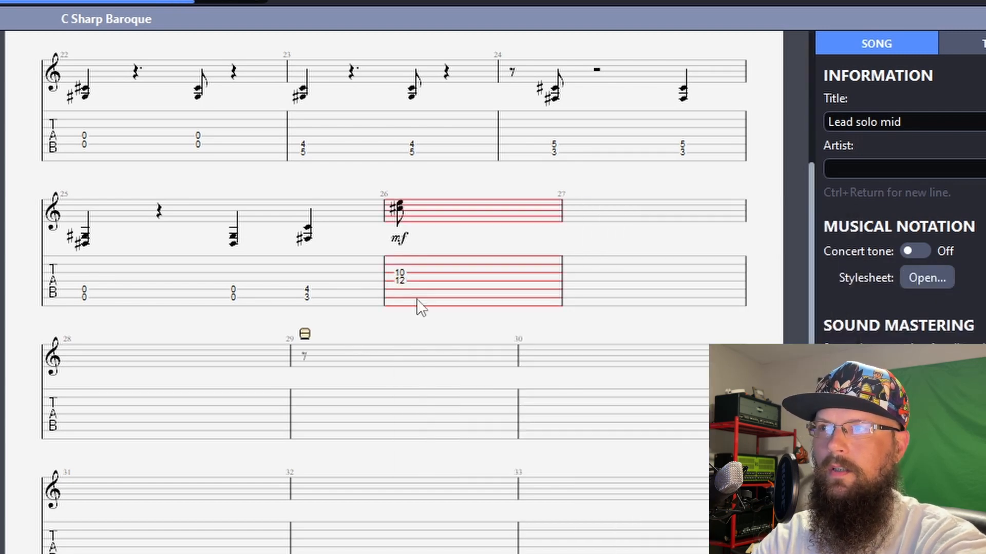
Cycle the bar 26 chord's duration through whole, half and quarter, finishing on an eighth note.
click(404, 281)
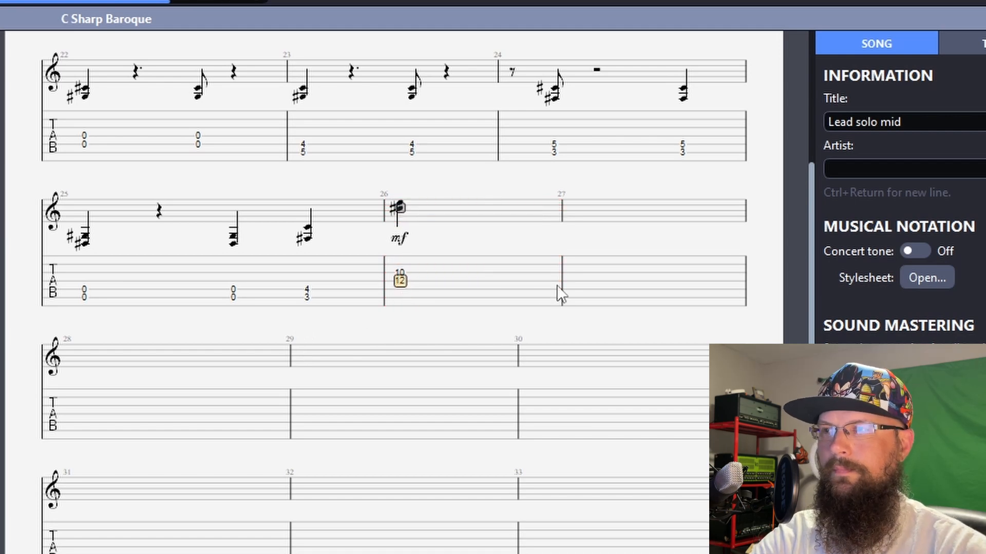
key(ctrl+1)
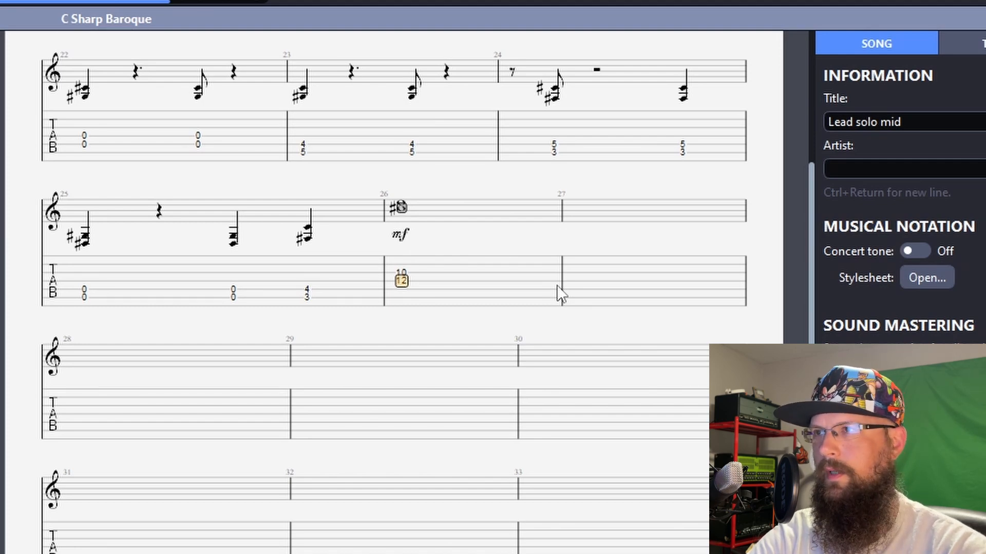
key(ctrl+2)
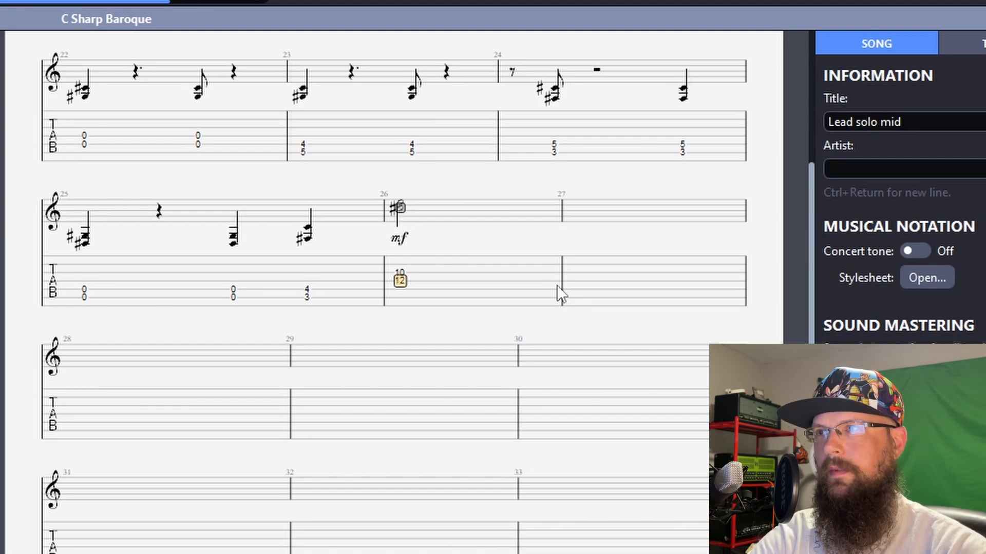
key(ctrl+3)
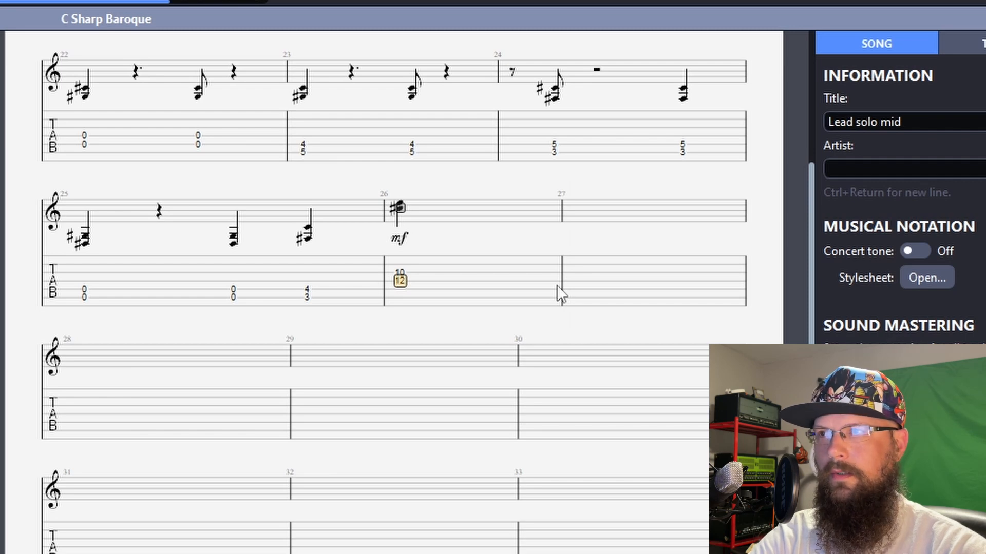
key(ctrl+4)
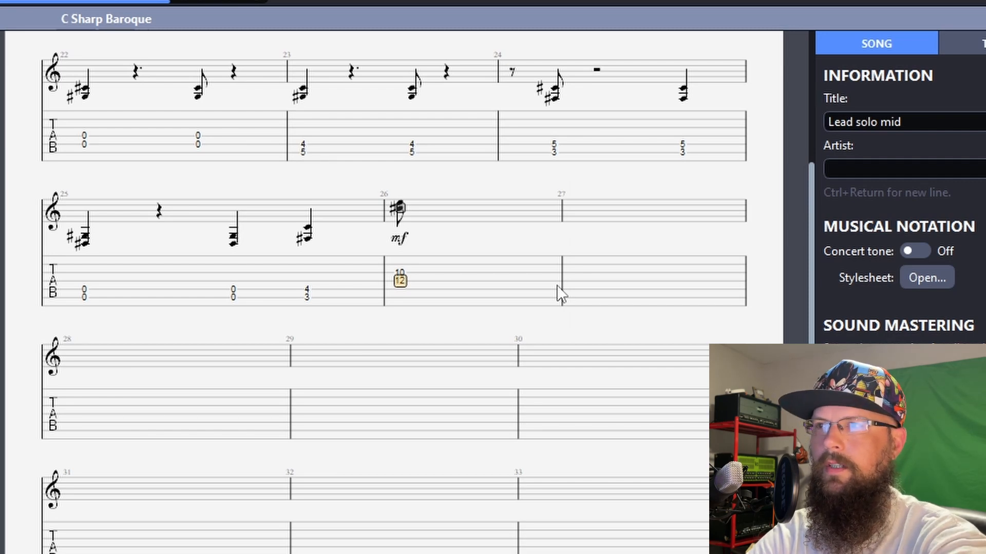
Continue bar 26 in eighth notes with two single 12s, a 10-over-12 chord and another single 12.
key(Right)
text(12)
key(Right)
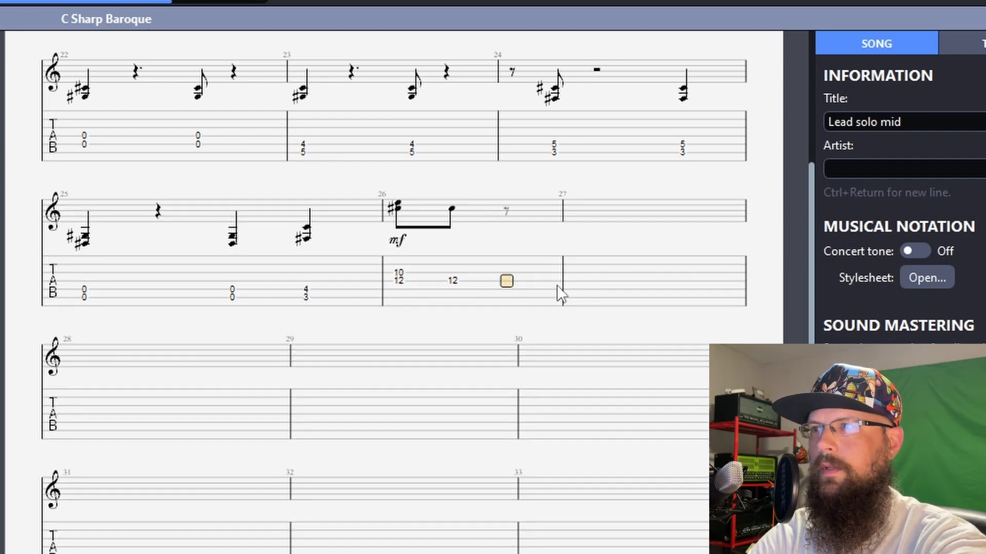
text(12)
key(Right)
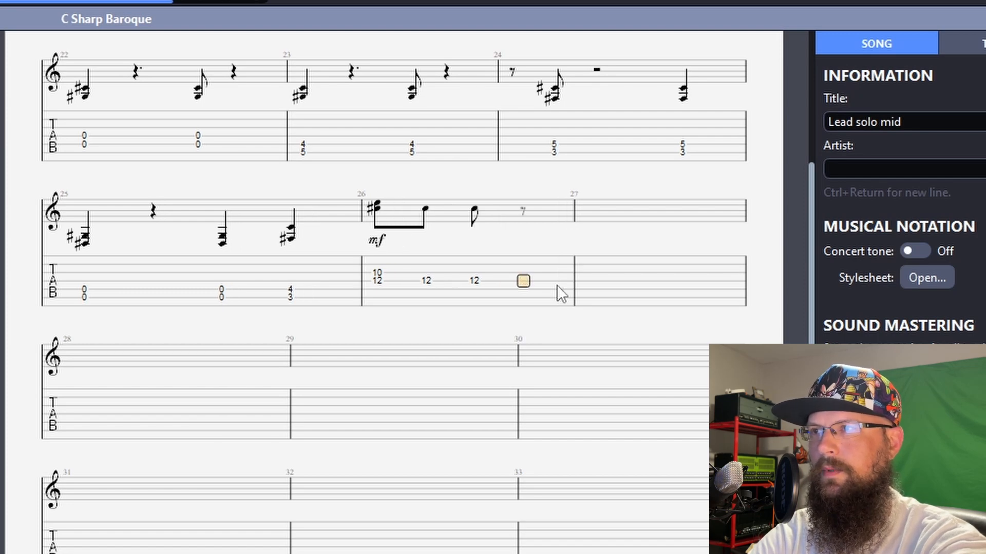
text(12)
key(Up)
text(10)
key(Right)
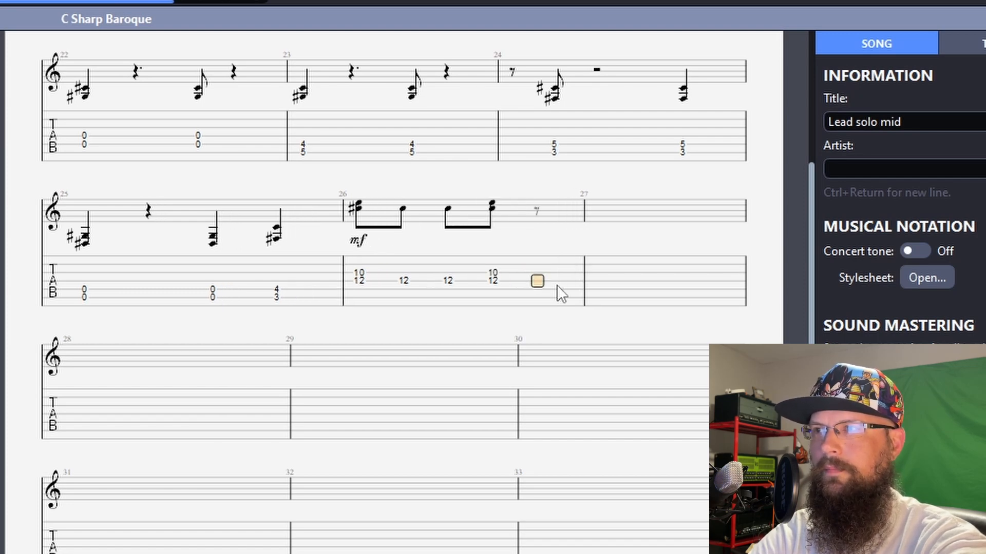
text(12)
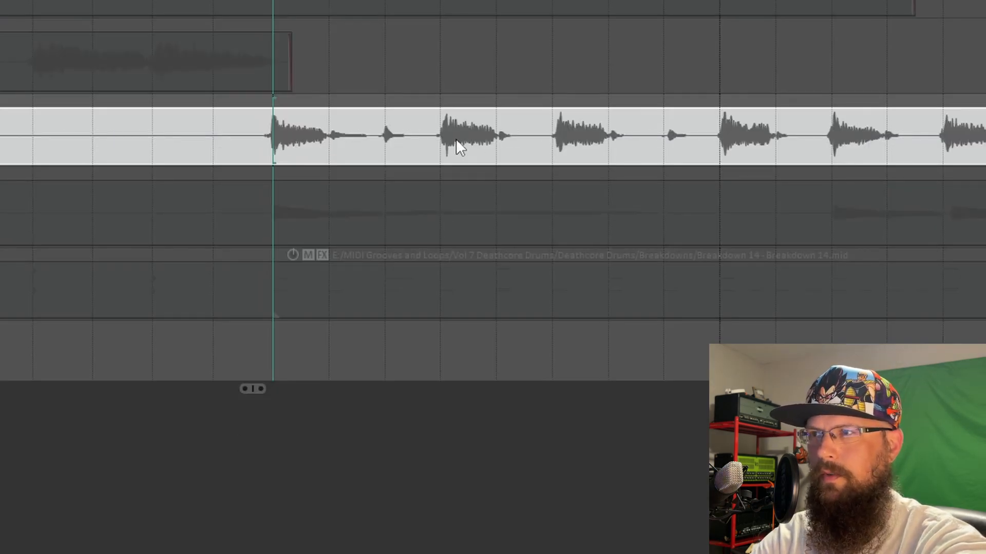
In REAPER, play the guitar rhy 2 track again from bar 65 to check the rhythm of its remaining hits.
click(556, 138)
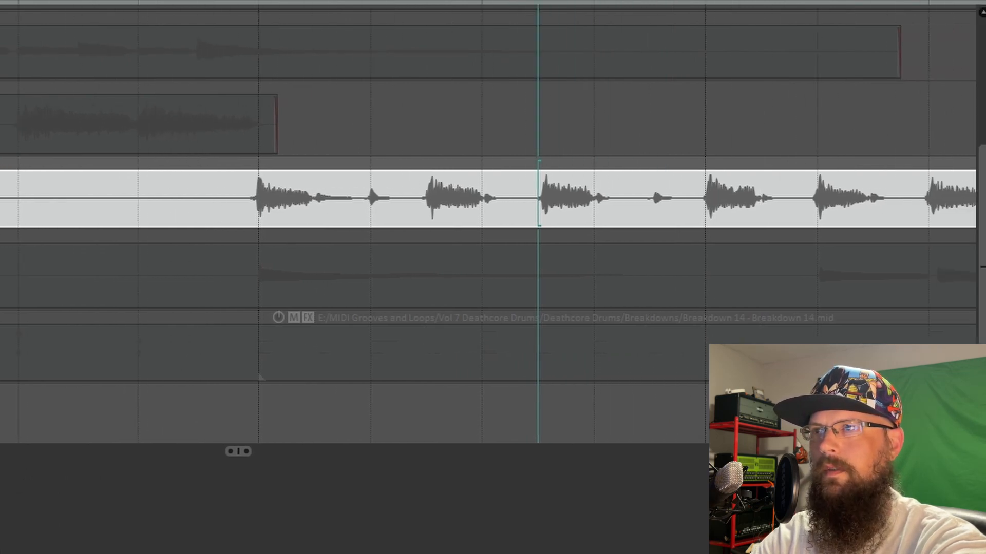
click(251, 208)
key(space)
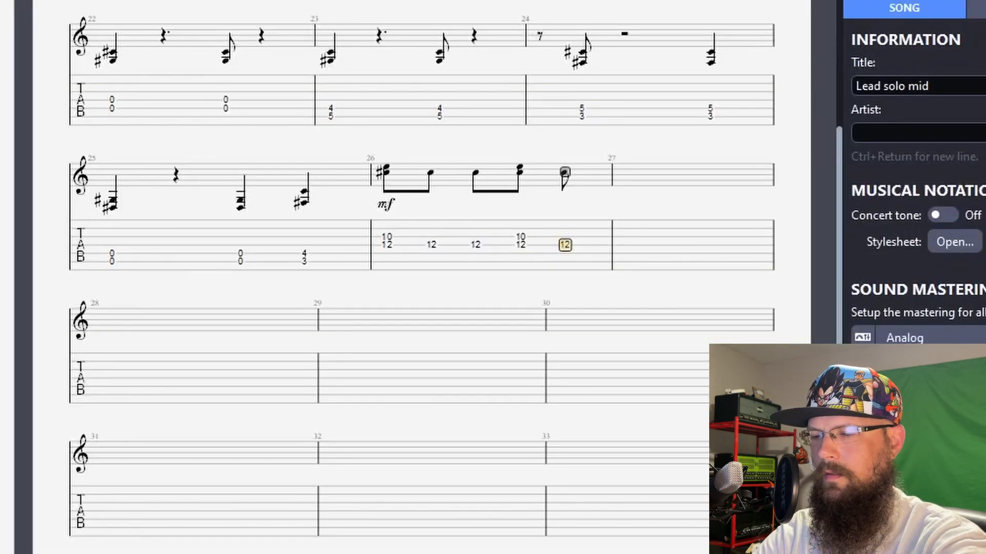
Back in Guitar Pro, complete bar 26 with an eighth-note 10-over-12 chord followed by two single 12s.
text(12)
key(Up)
text(10)
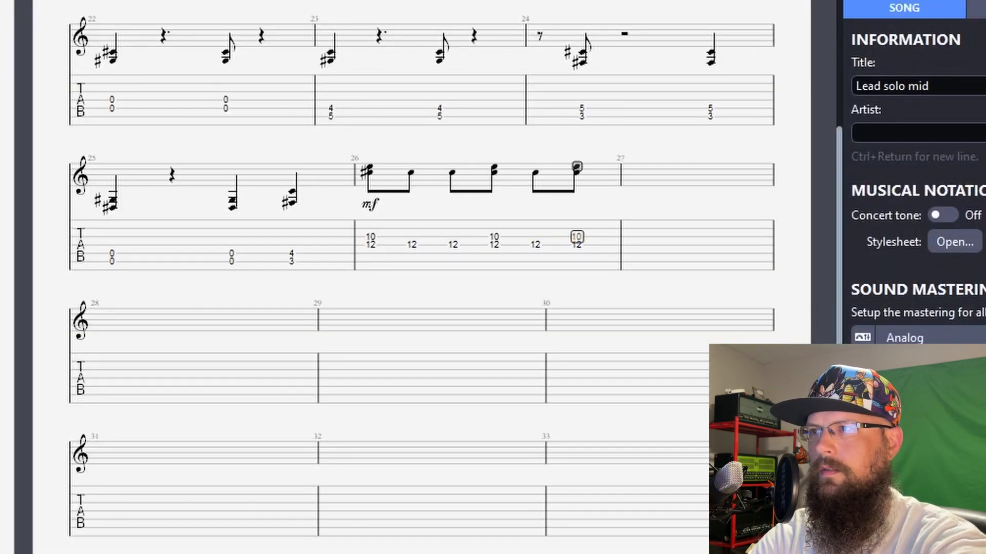
key(Right)
key(Down)
text(12)
key(Right)
text(12)
key(Right)
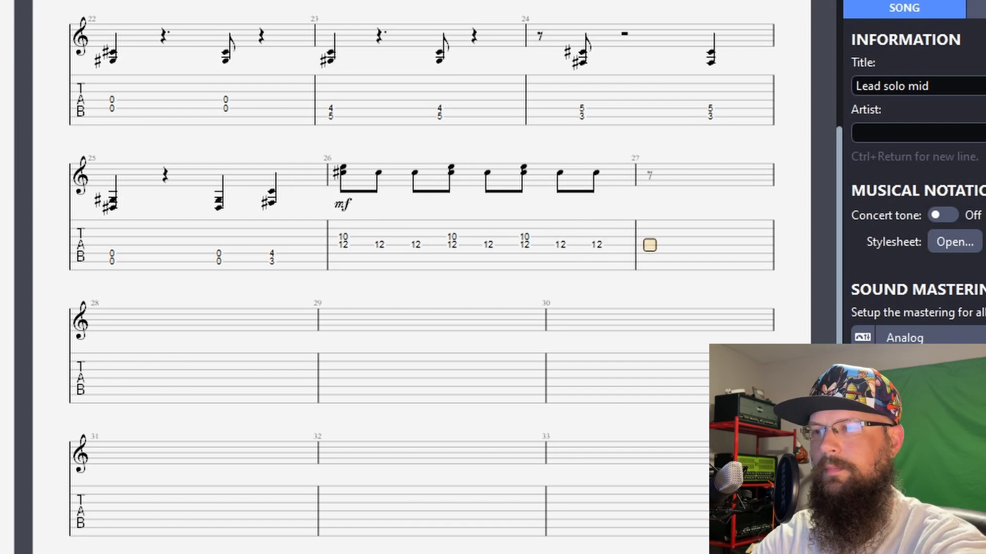
In REAPER, place the edit cursor at bar 66 and play the guitar rhy 2 track from there.
key(alt+Tab)
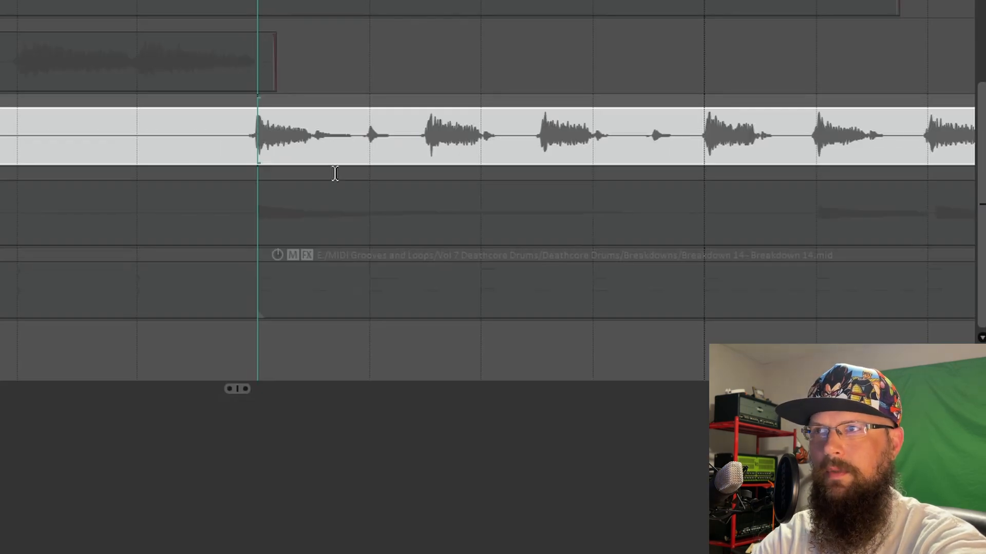
click(704, 136)
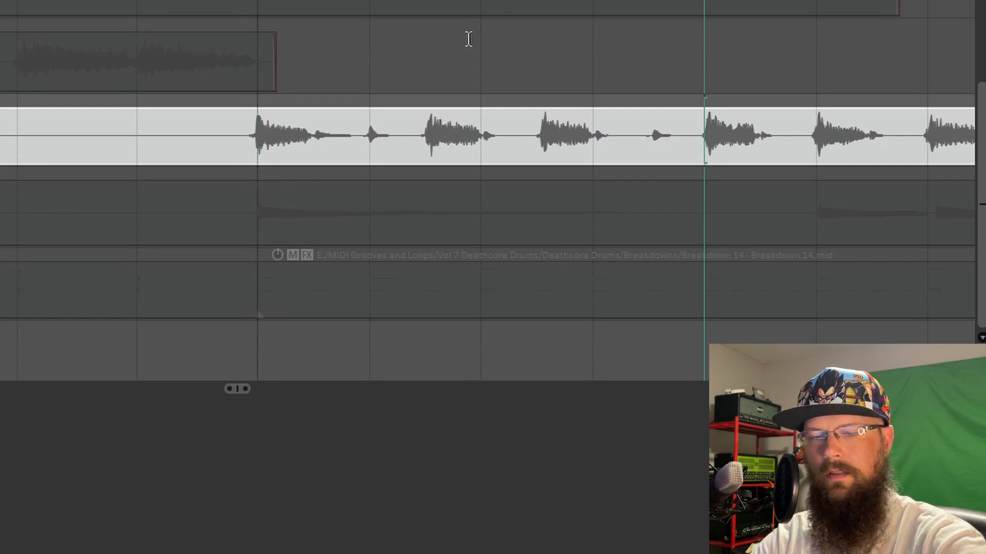
scroll(653, 92, right, 10)
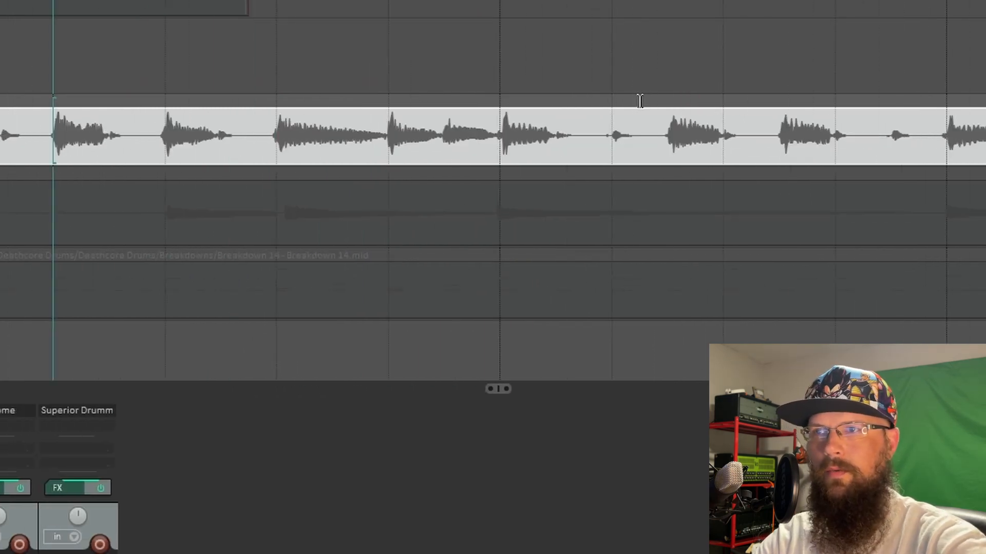
key(space)
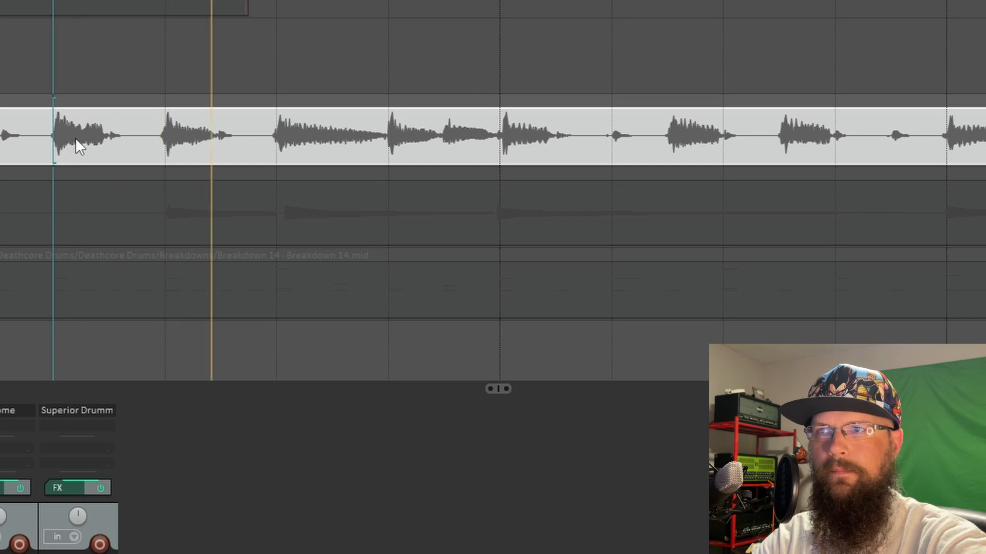
key(space)
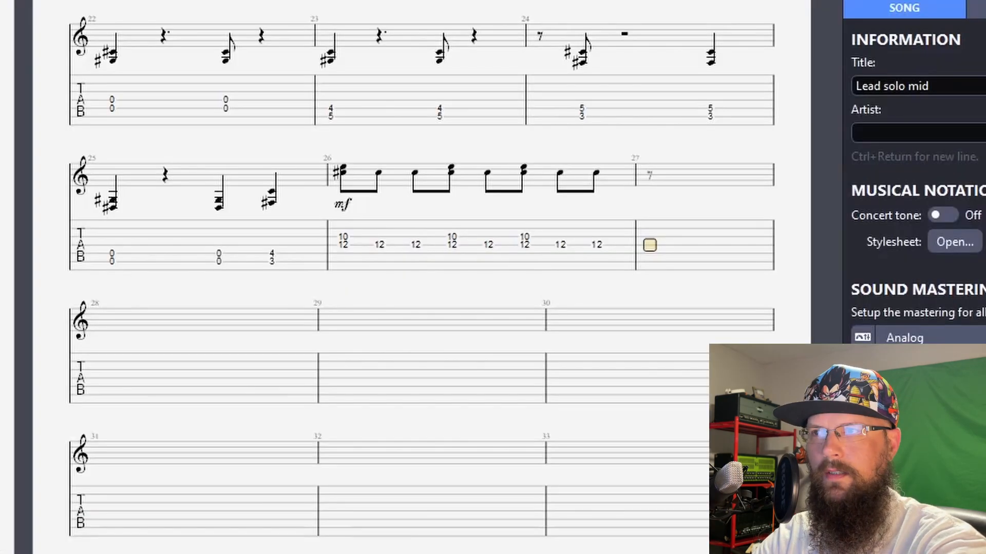
Back in Guitar Pro, enter a 14-over-12 eighth-note chord on the first beat of bar 27.
text(12)
key(Right)
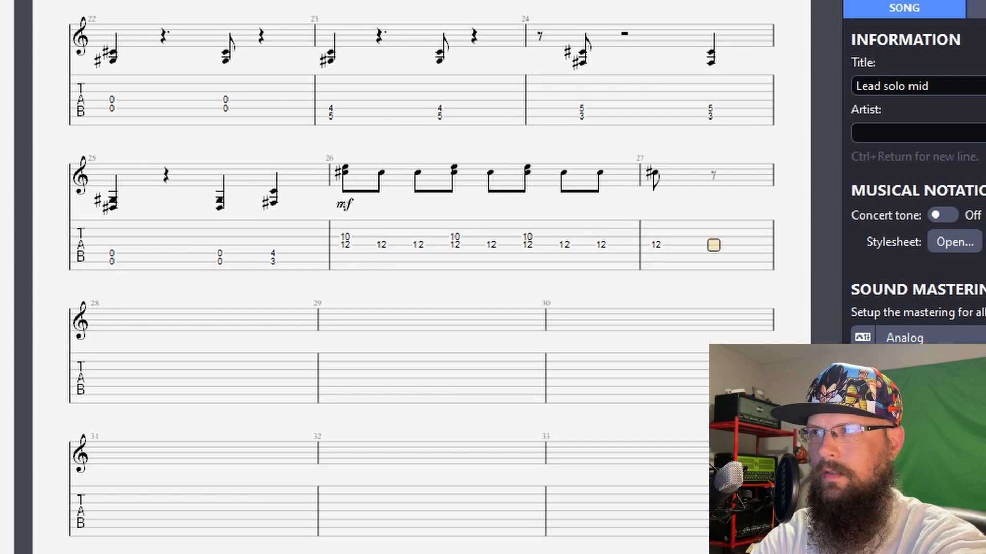
key(Left)
key(Up)
text(14)
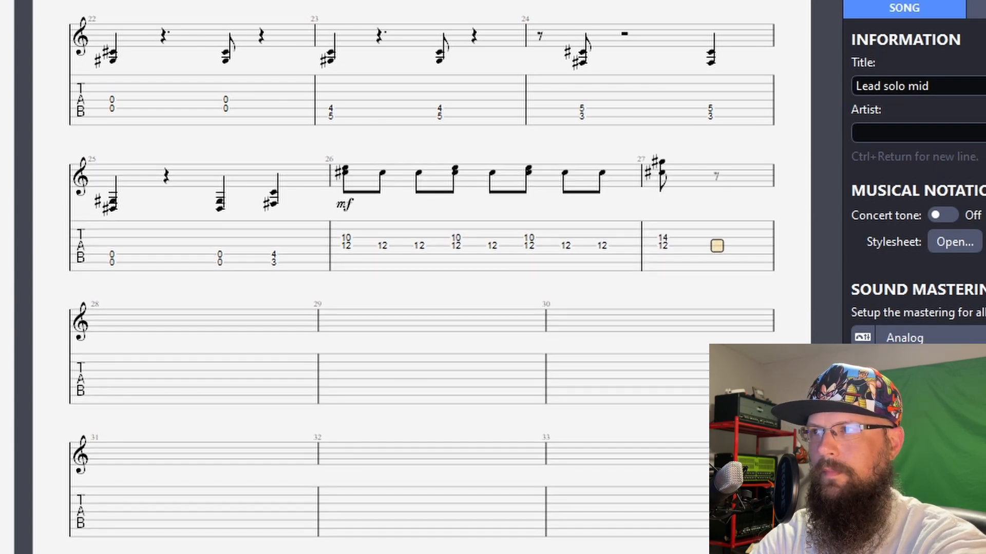
Continue bar 27 with eighth notes: a single 12, a 12-over-12 chord and another single 12.
text(12)
key(Right)
text(12)
key(Up)
text(1)
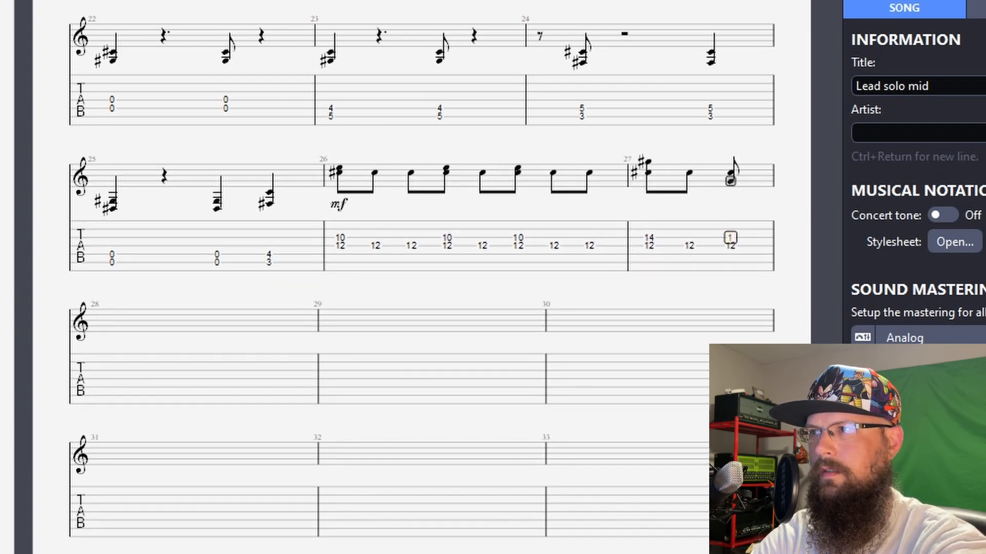
text(2)
key(Right)
key(Down)
text(12)
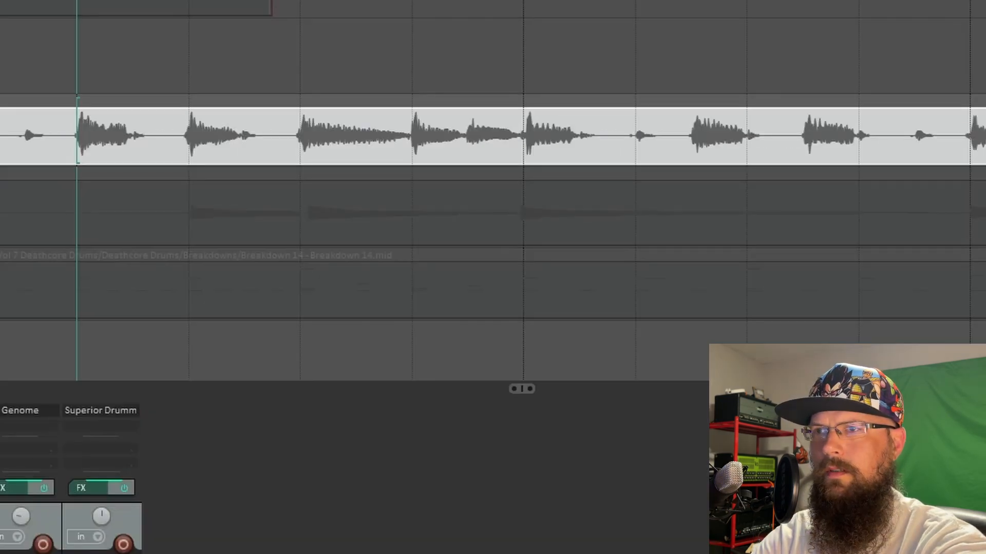
In REAPER, play the guitar track from bar 66 again and place the edit cursor on the long hit at 66.3.
key(space)
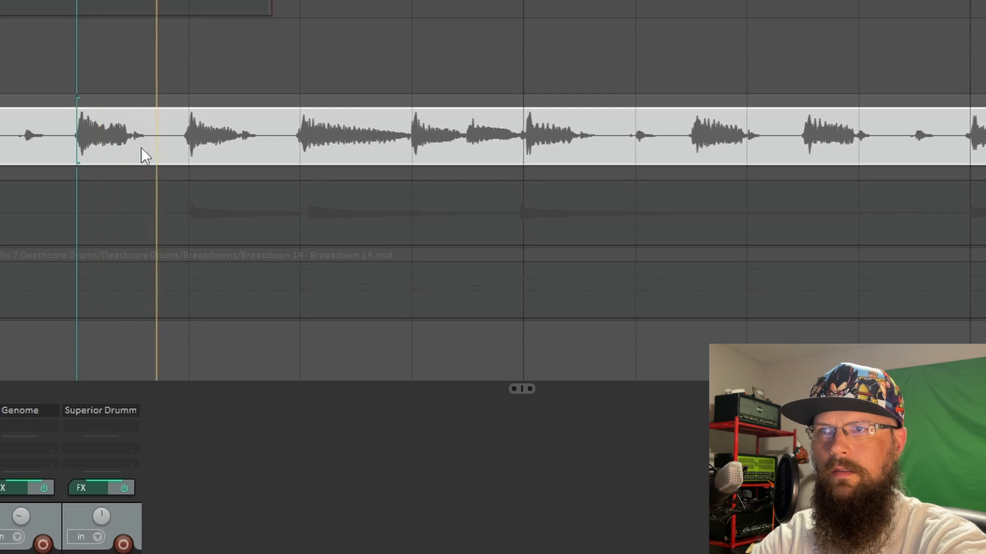
key(space)
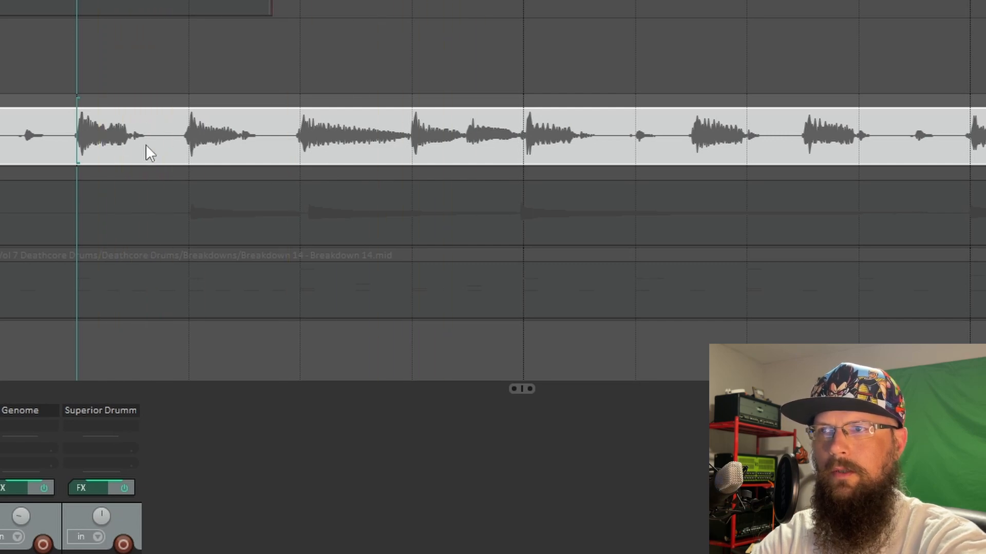
click(300, 150)
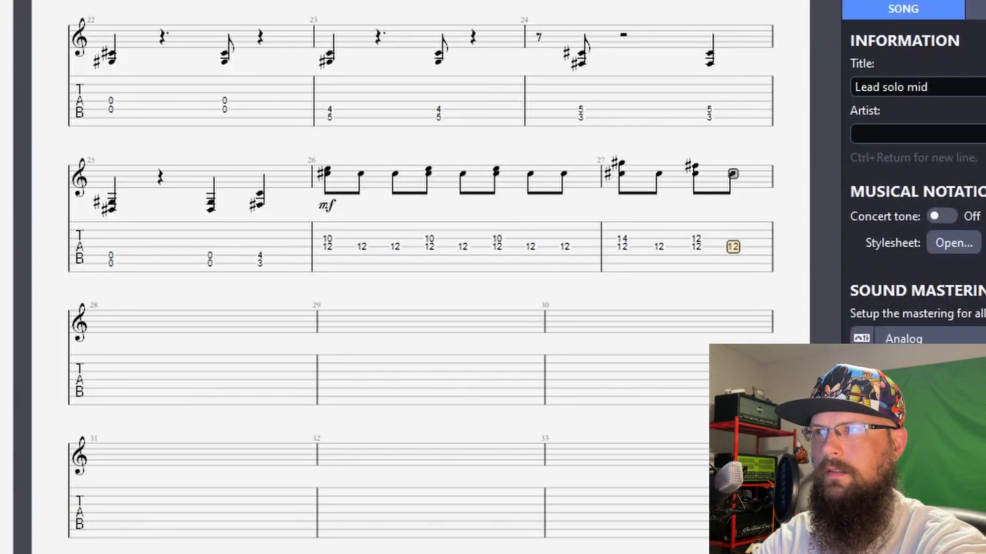
Back in Guitar Pro, add a 10-over-12 eighth-note chord as the fifth entry of bar 27.
key(Right)
text(12)
key(Up)
text(10)
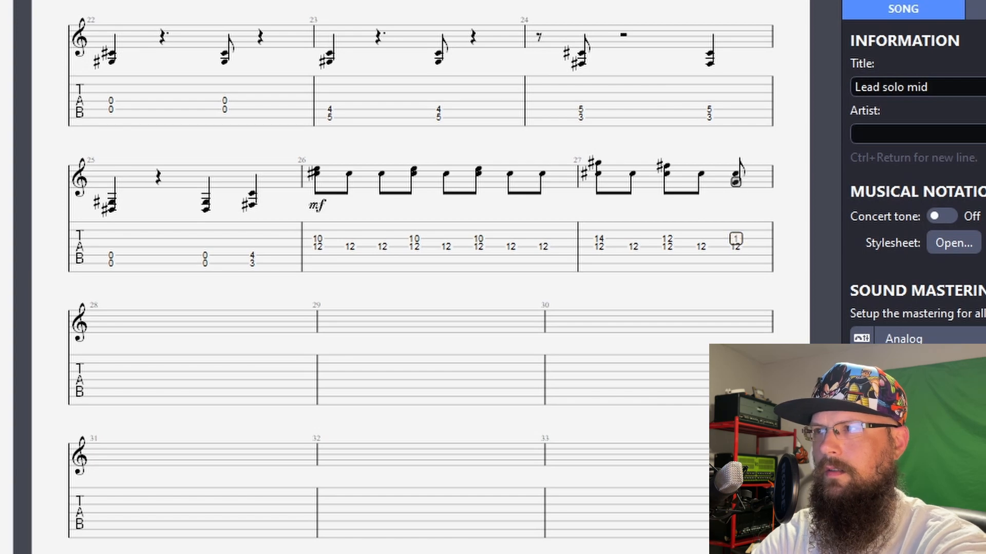
key(Right)
key(Left)
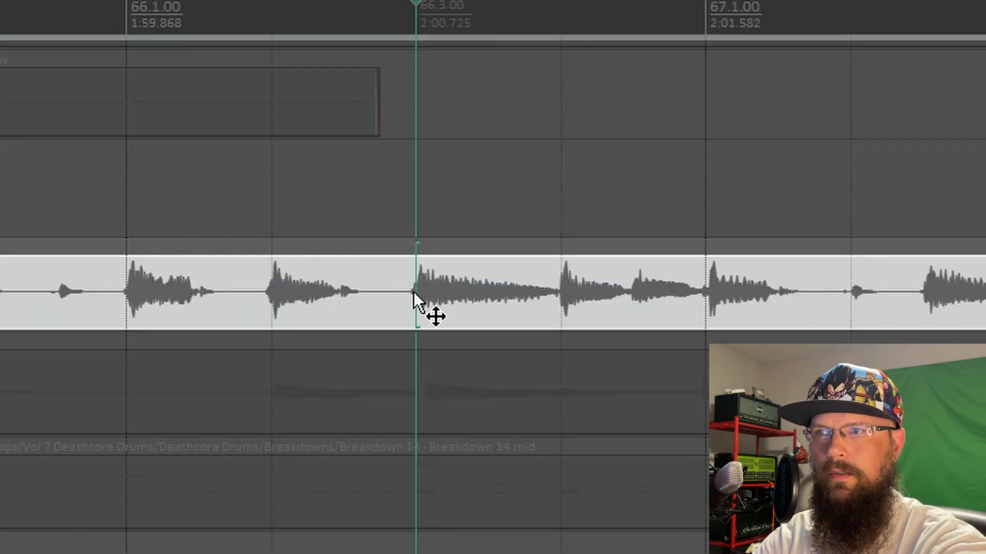
Check the length of the hit at 66.3 in REAPER and make bar 27's 10-over-12 chord a quarter note in Guitar Pro.
drag(413, 292, 477, 286)
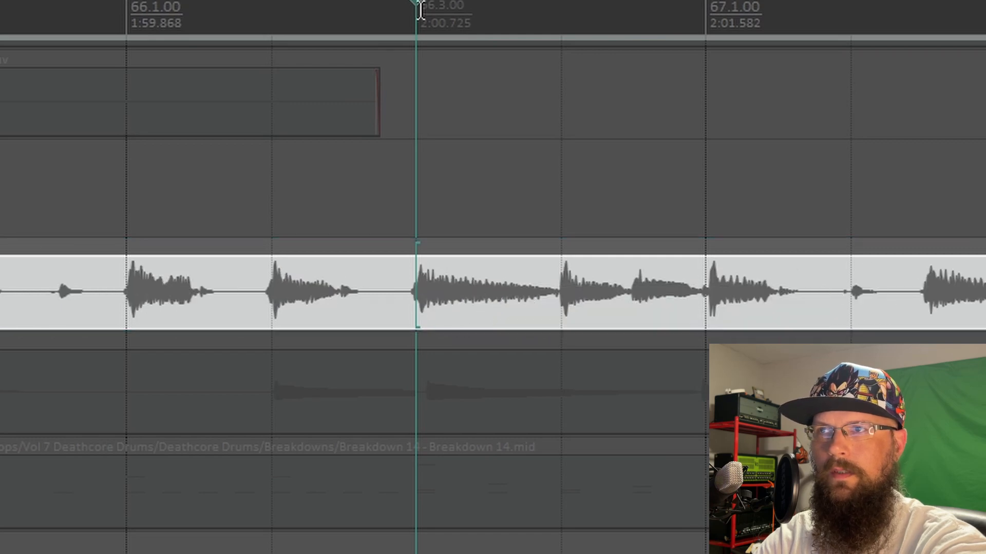
mouse_move(419, 21)
mouse_down()
mouse_move(506, 24)
mouse_move(427, 26)
mouse_up()
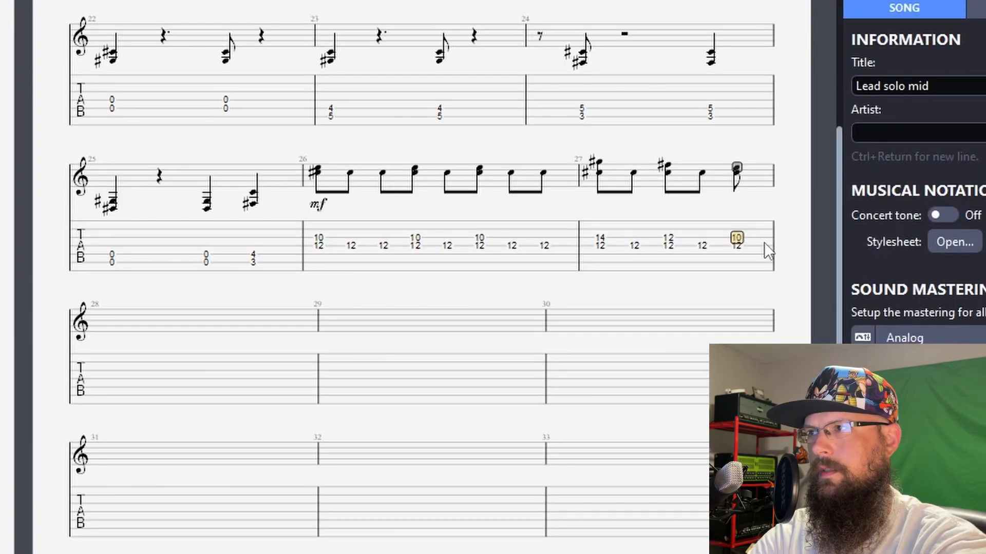
key(minus)
key(minus)
key(minus)
key(plus)
key(plus)
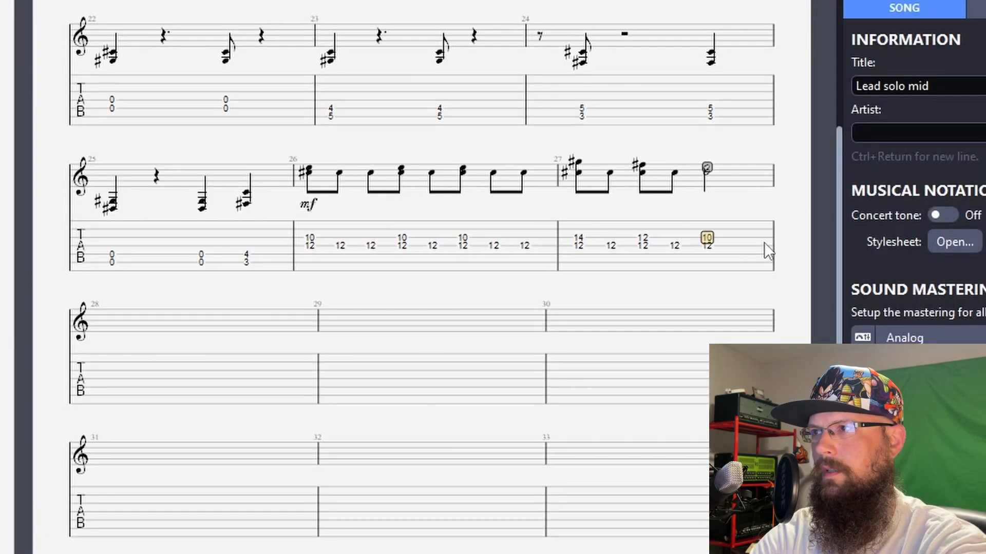
Add a 12-over-12 chord after the quarter-note chord in bar 27 and set its duration to an eighth note.
key(Right)
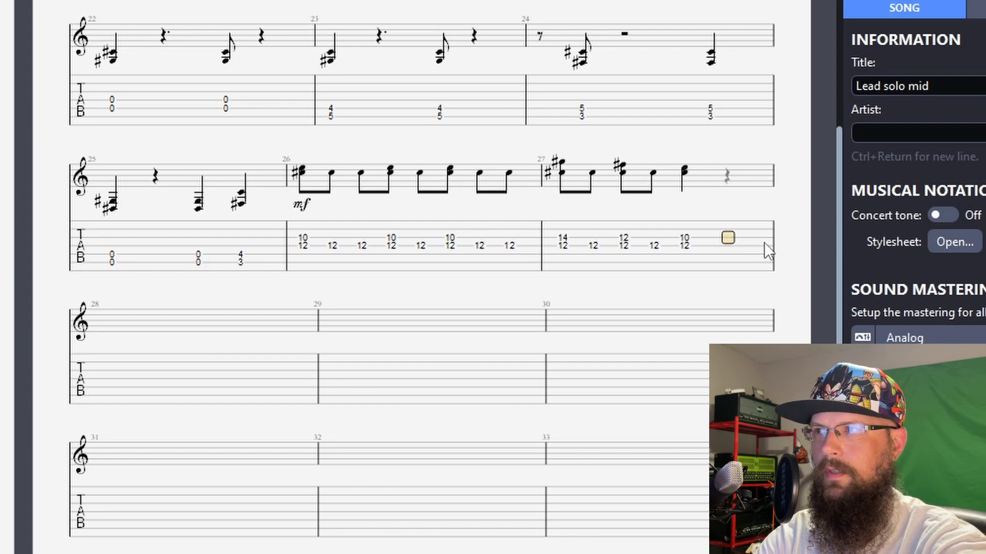
key(Down)
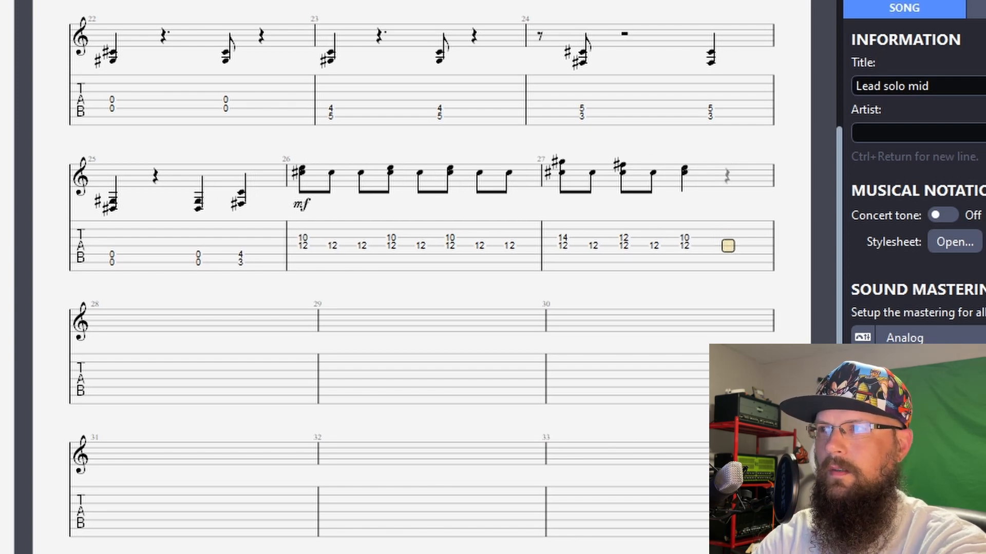
text(12)
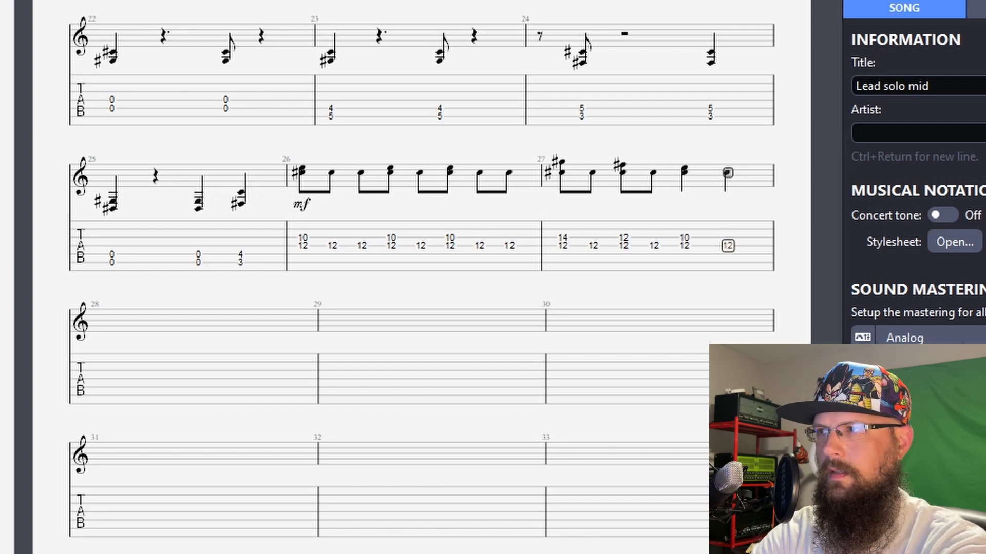
key(Up)
text(12)
key(Right)
key(Left)
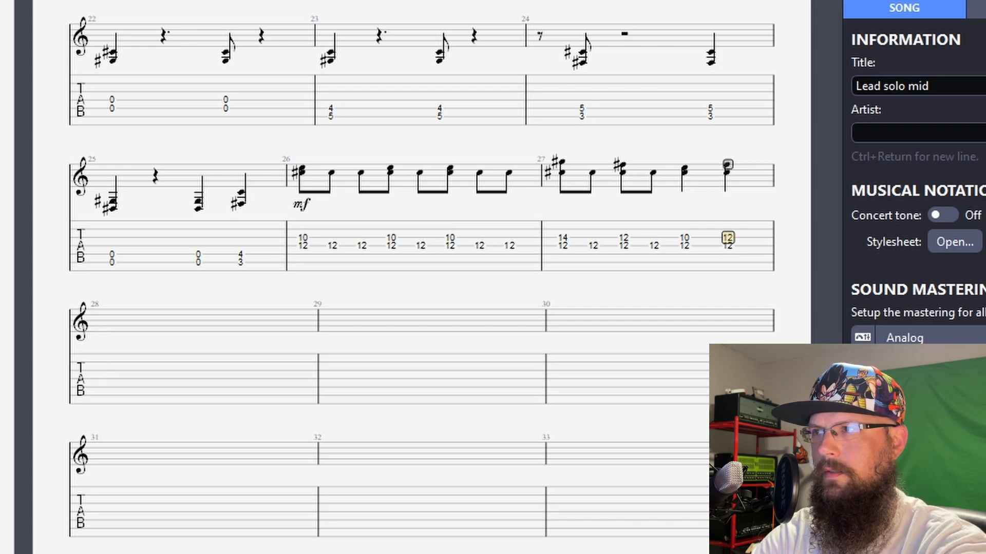
key(plus)
Complete bar 27 with a final eighth-note 10-over-12 chord.
key(Down)
key(Right)
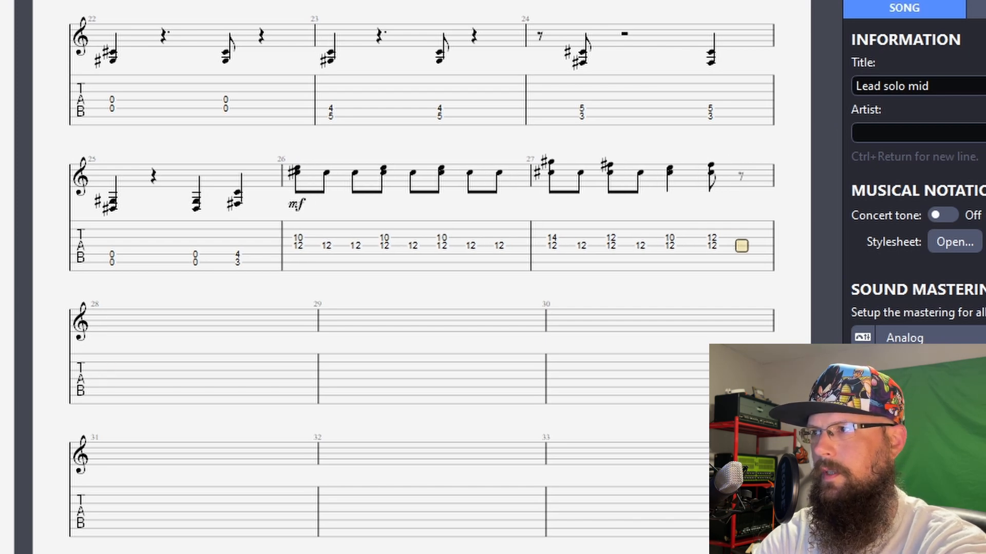
text(12)
key(Up)
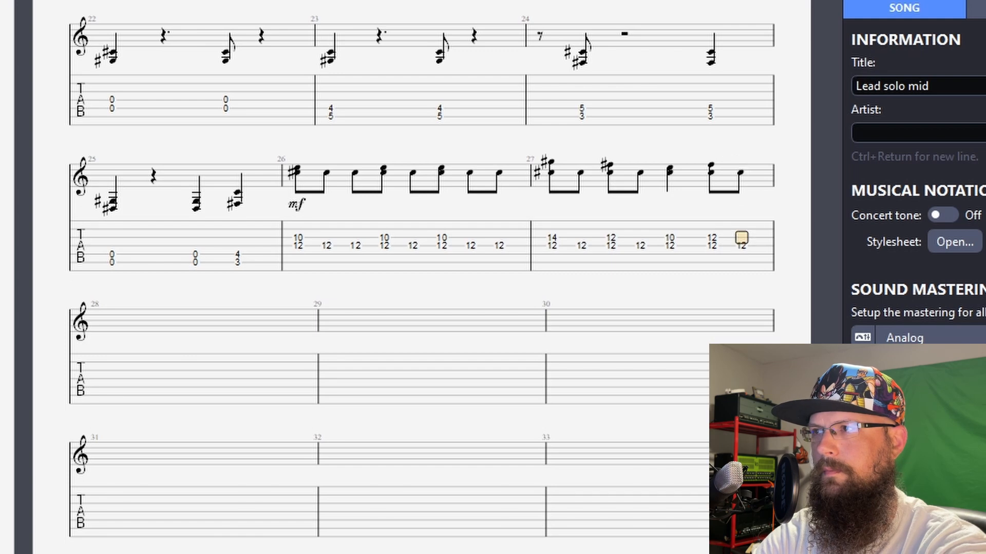
text(10)
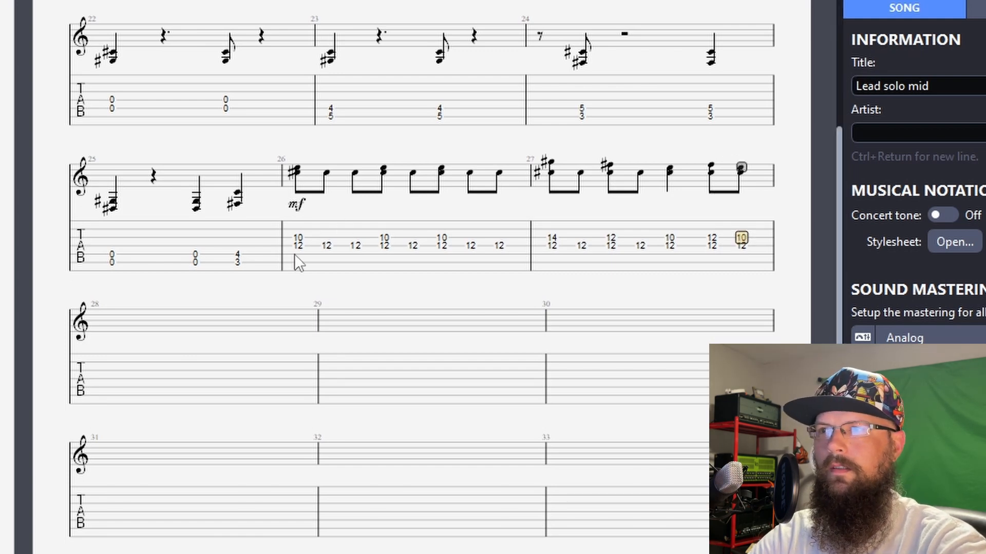
Play back the tablature from the first chord of bar 26 to check bars 26 and 27.
click(302, 248)
key(space)
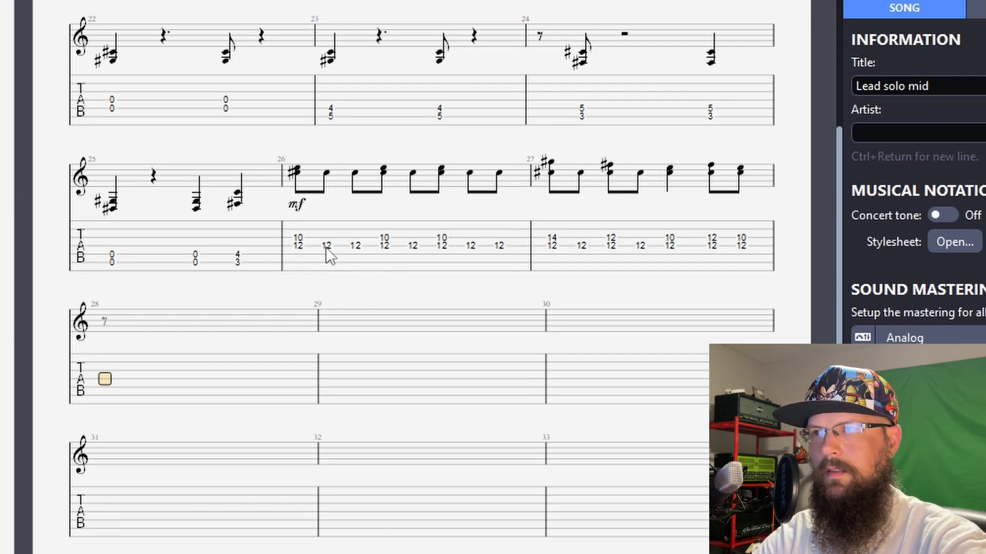
Apply palm muting to all the single 12th-fret notes in bar 26.
drag(328, 248, 344, 248)
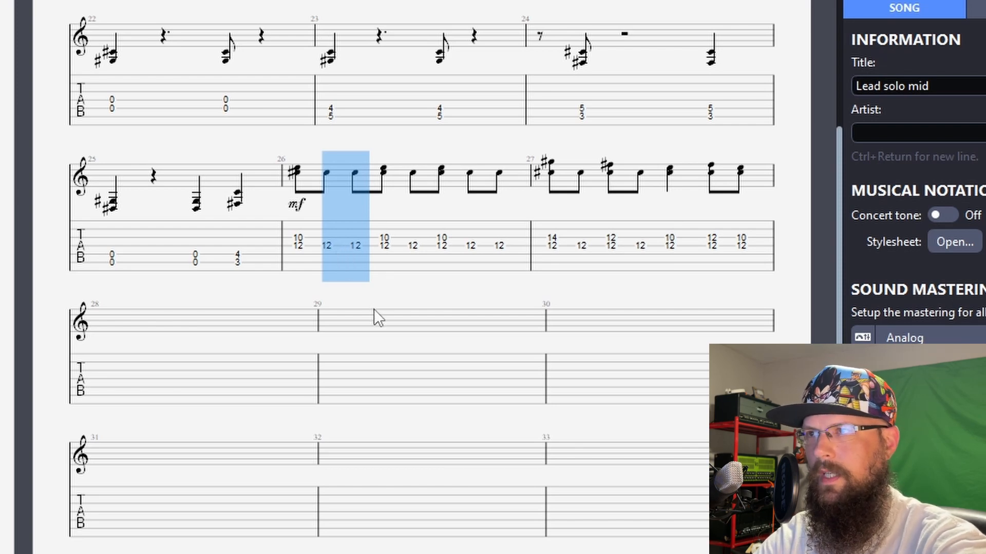
key(p)
click(413, 261)
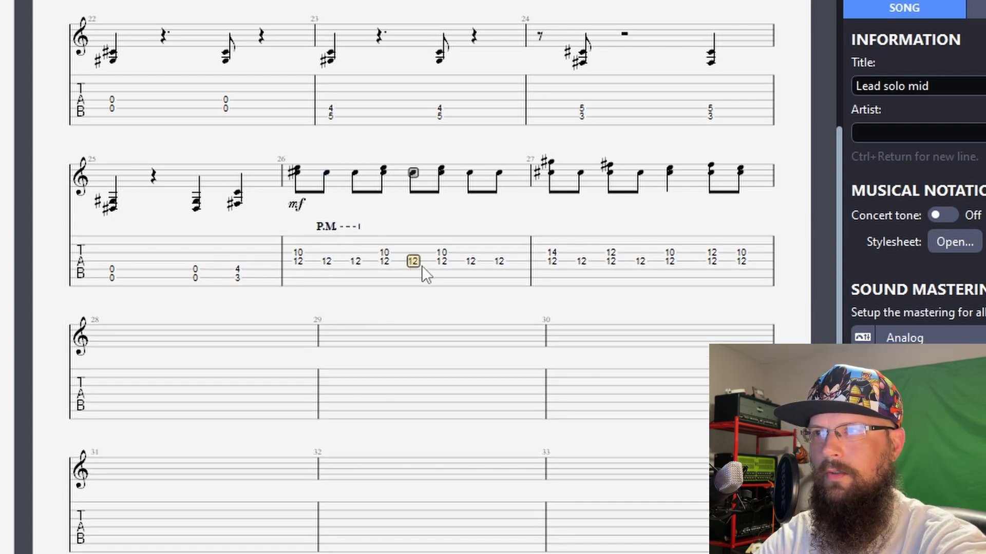
key(p)
click(470, 261)
key(p)
click(499, 262)
key(p)
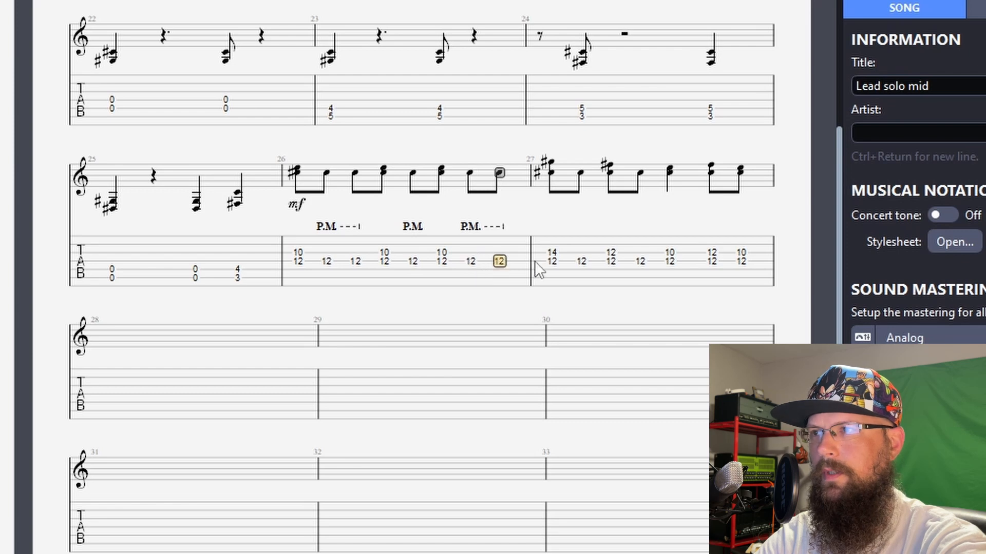
Apply palm muting to the two single 12th-fret notes in bar 27.
click(580, 262)
key(p)
click(641, 262)
key(p)
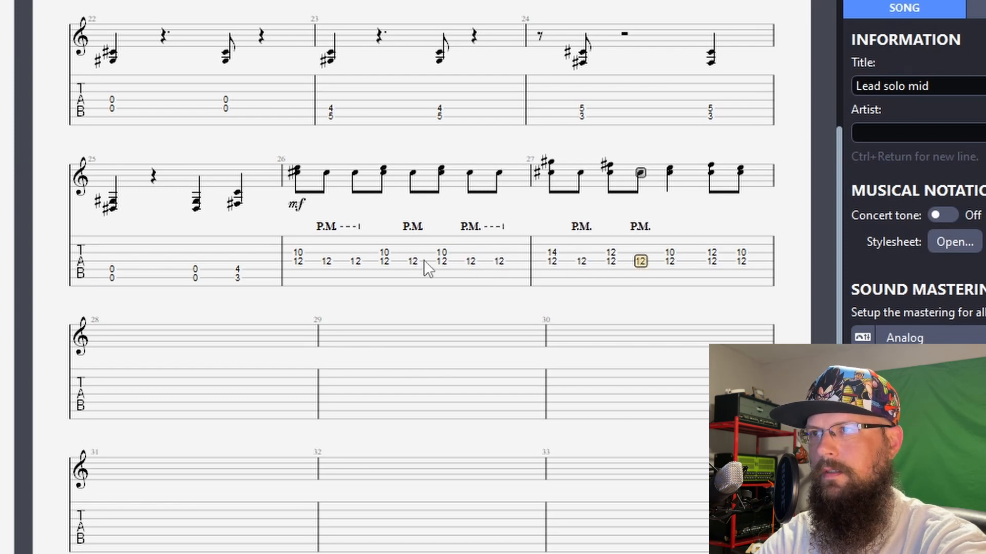
Play back bars 26 and 27 from the first chord to check the palm muting.
click(297, 262)
key(space)
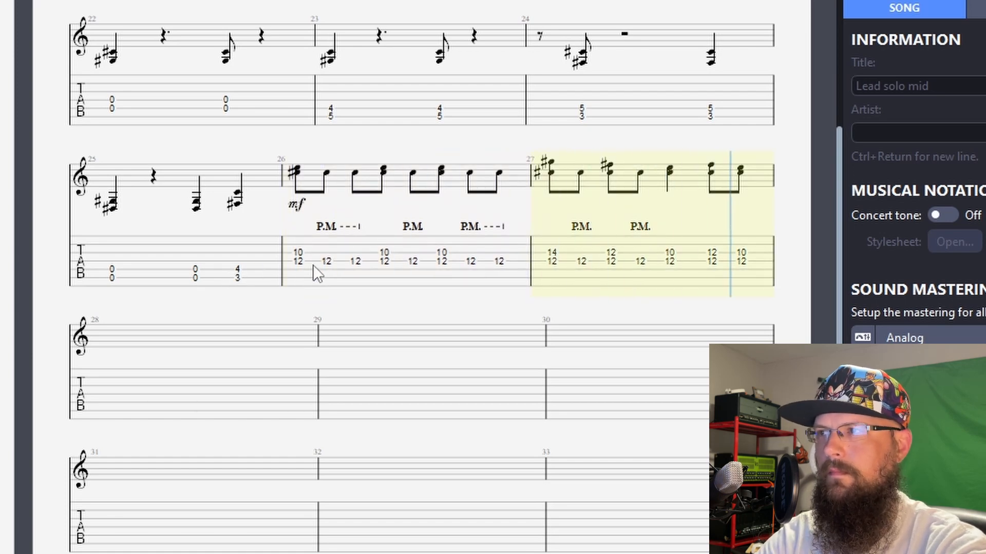
key(space)
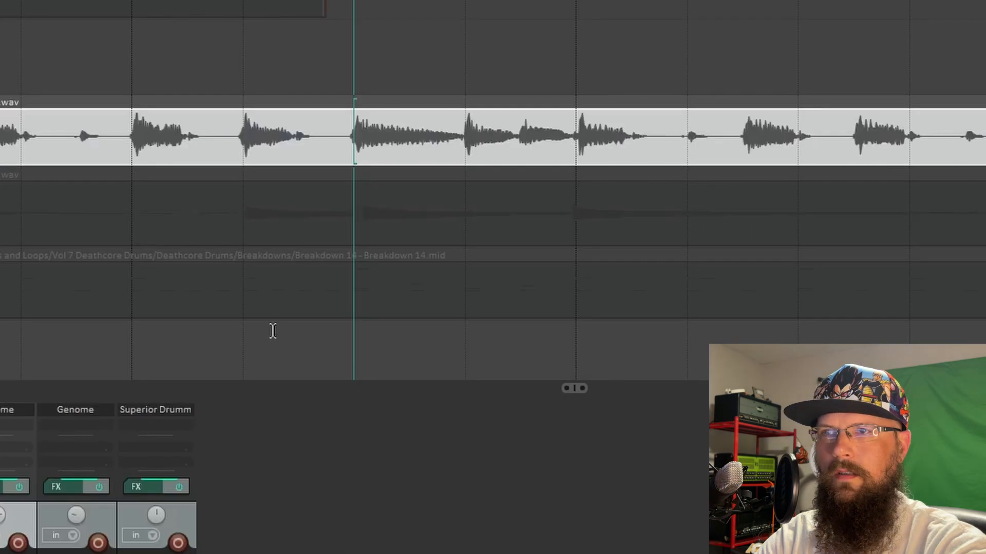
Switch to REAPER and listen to the recorded guitar part from its start to compare it with the tablature.
click(91, 143)
key(space)
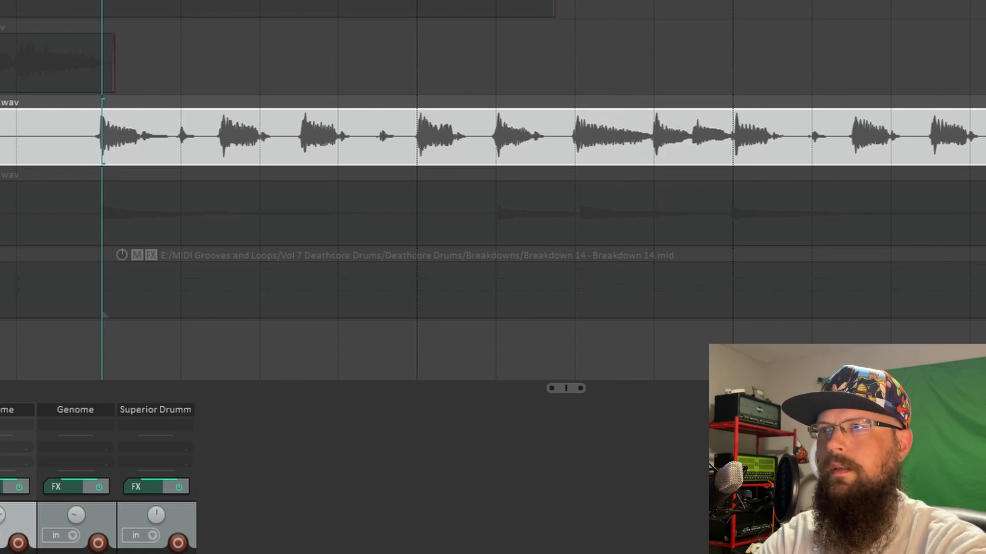
click(733, 149)
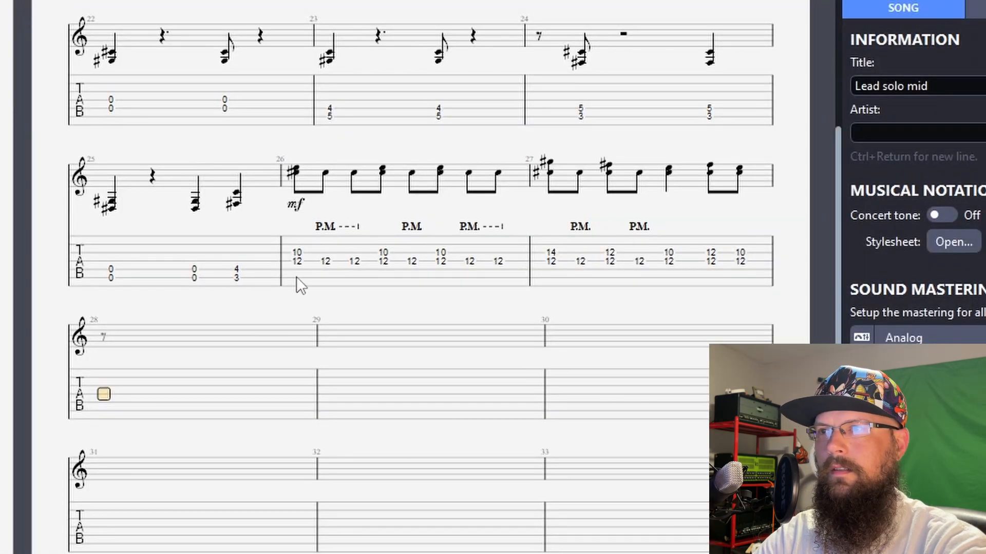
Switch back to Guitar Pro, copy all of bars 26 and 27, and paste them at the start of bar 28.
click(297, 270)
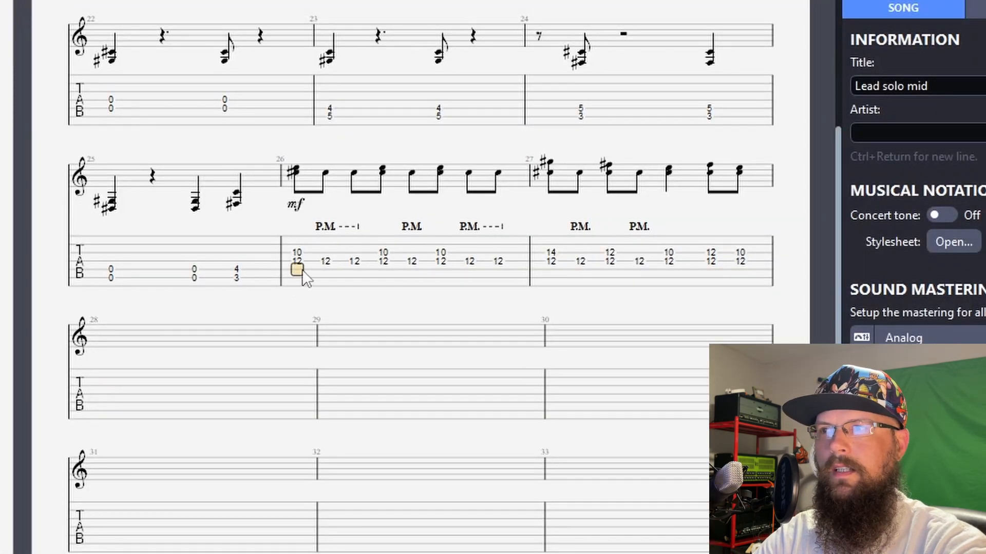
drag(302, 270, 728, 279)
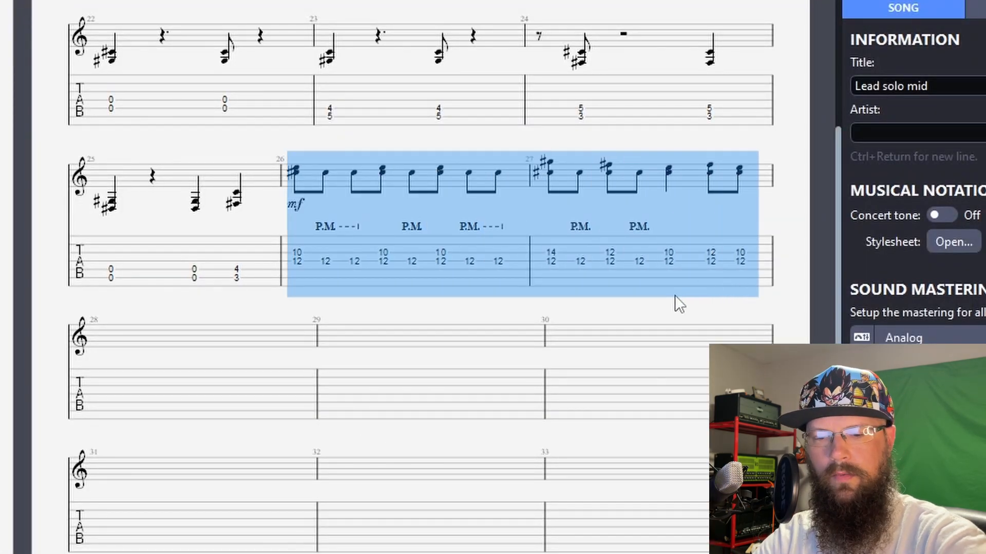
click(113, 403)
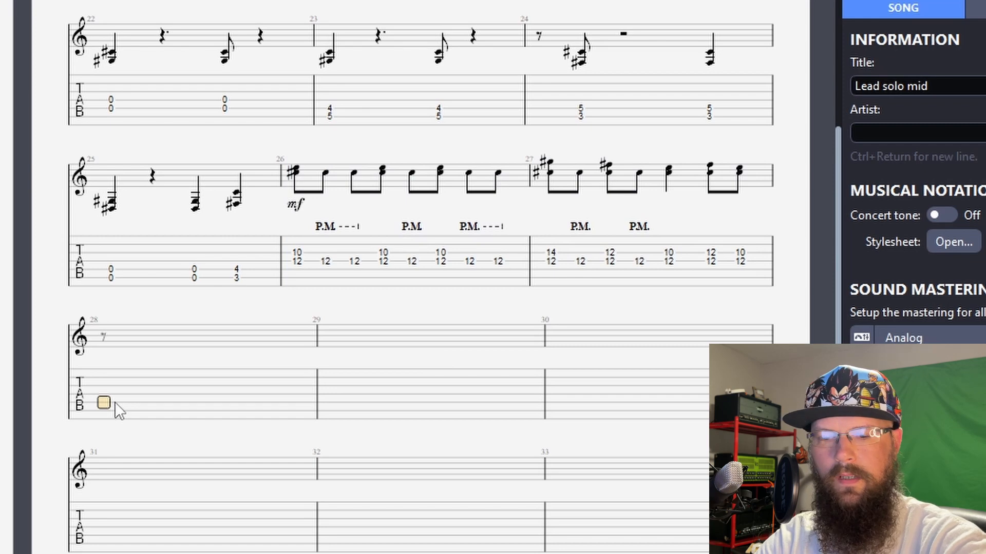
key(ctrl+v)
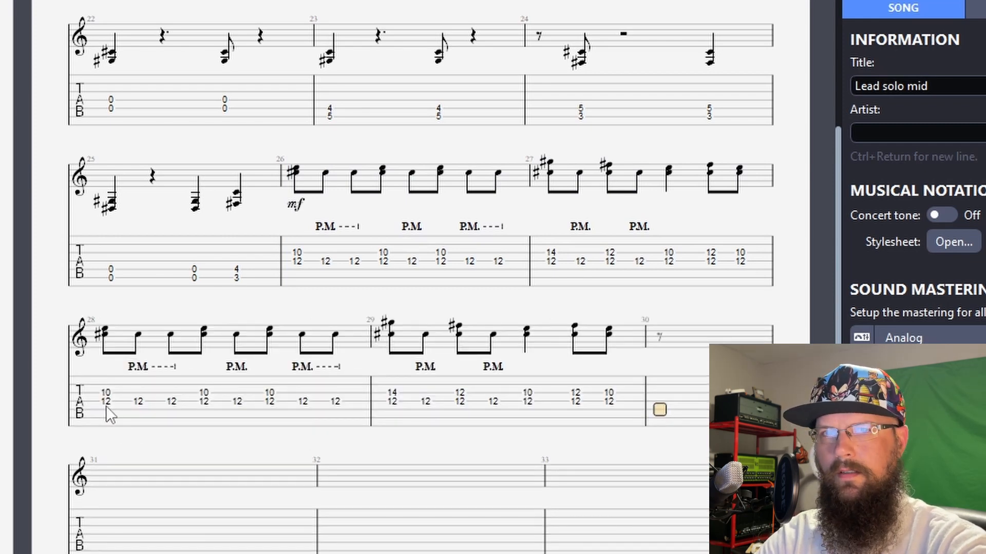
Change the lower note of every chord and every single note in bar 28 to fret 11.
click(106, 409)
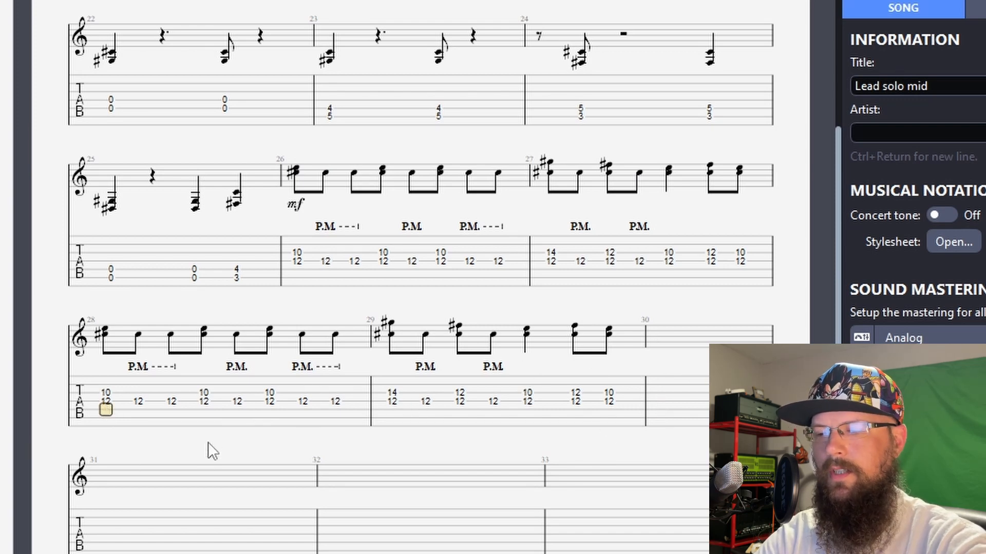
key(Up)
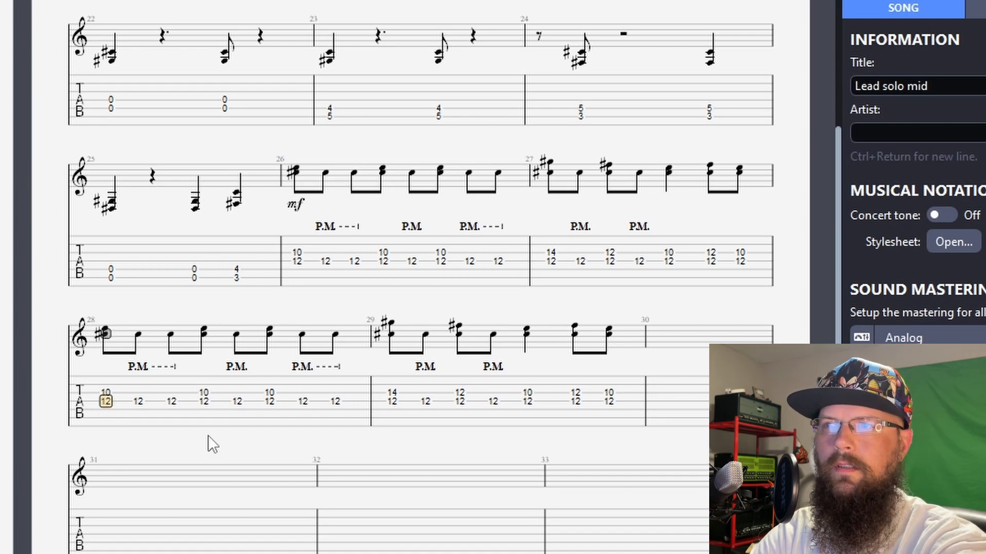
text(11)
key(Right)
text(11)
key(Right)
text(11)
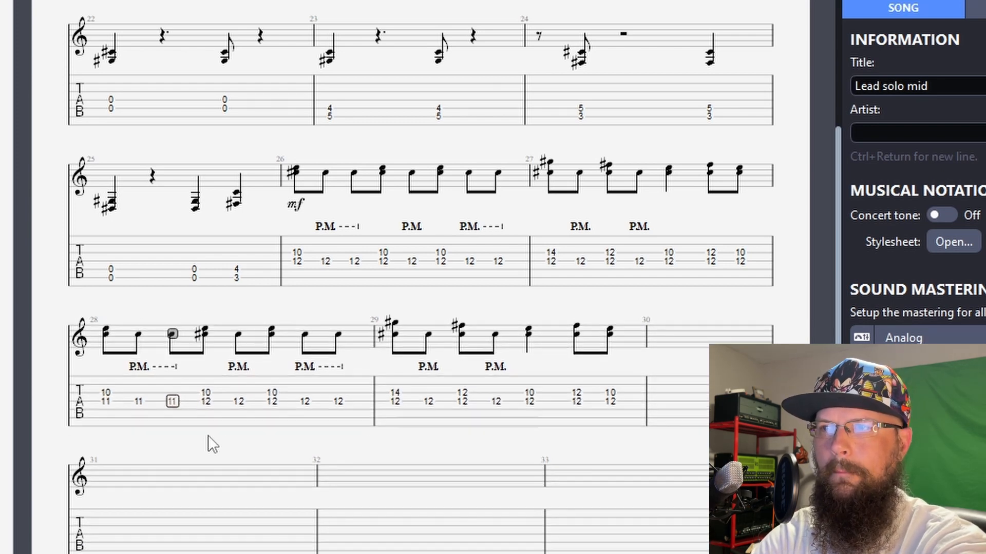
key(Right)
text(11)
key(Right)
text(11)
key(Right)
text(11)
key(Right)
text(11)
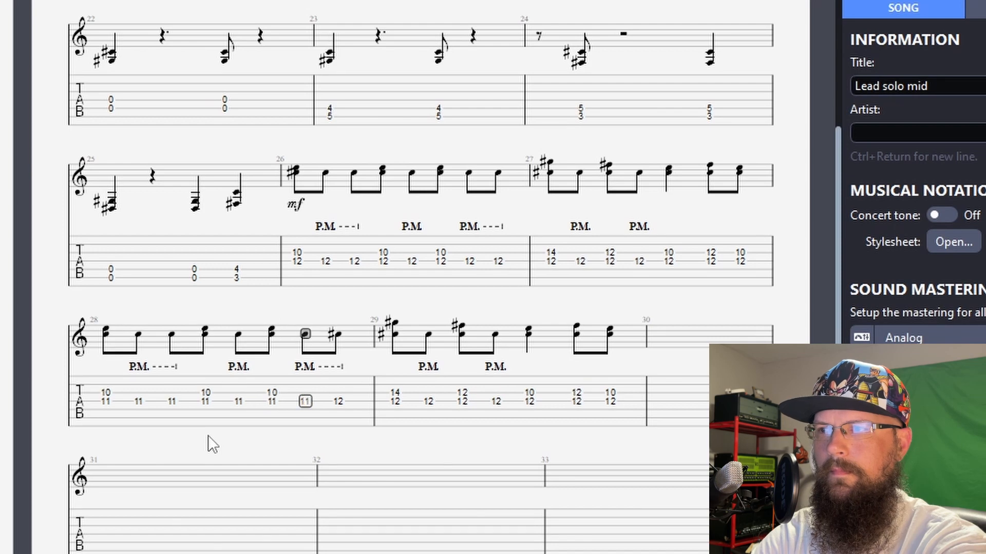
key(Right)
text(11)
Change the lower note of every chord and every single note in bar 29 to fret 11.
key(Right)
text(11)
key(Right)
text(11)
key(Right)
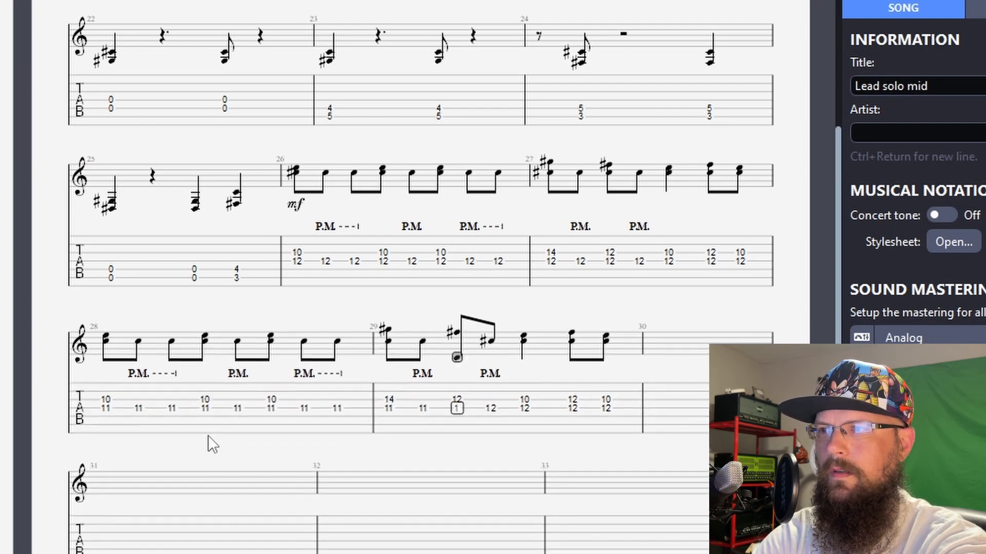
text(11)
key(Right)
text(11)
key(Right)
text(11)
key(Right)
text(11)
key(Right)
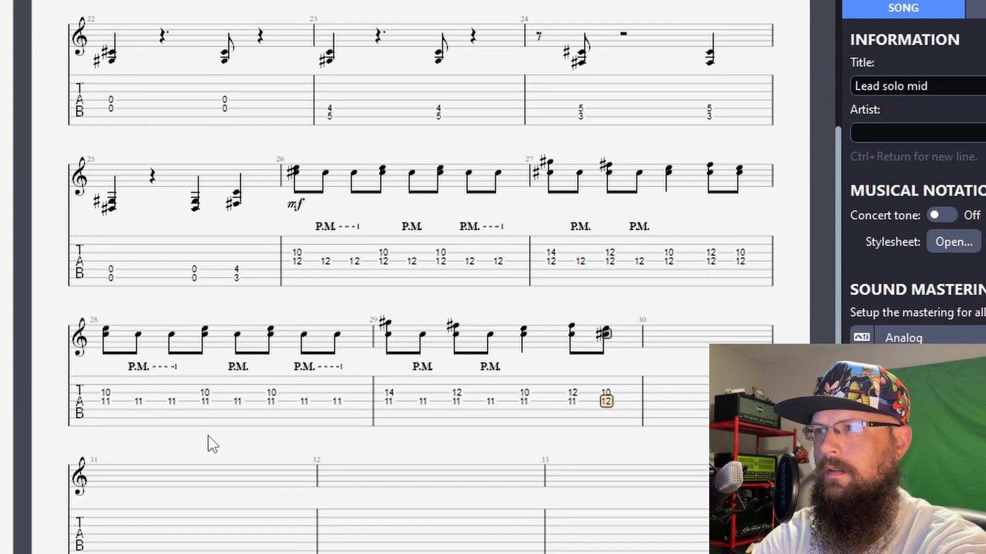
text(11)
Return to the start of bar 28 and set the upper note of its three chords to fret 12.
key(Left)
key(Left)
key(Left)
key(Left)
key(Left)
key(Left)
key(Left)
key(Left)
key(Left)
key(Left)
key(Left)
key(Left)
key(Left)
key(Left)
key(Left)
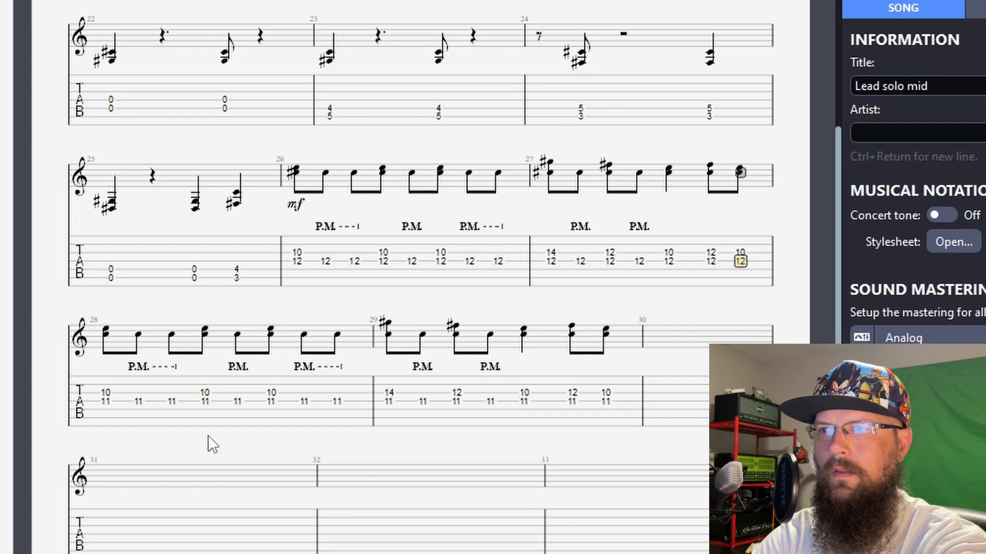
key(Right)
key(Up)
text(12)
key(Right)
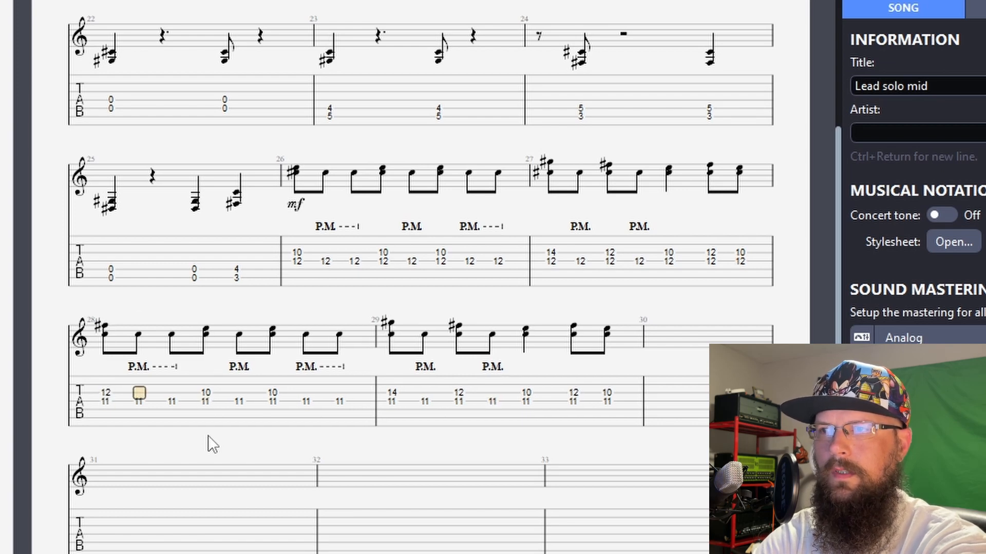
key(Right)
key(Right)
text(12)
key(Right)
key(Right)
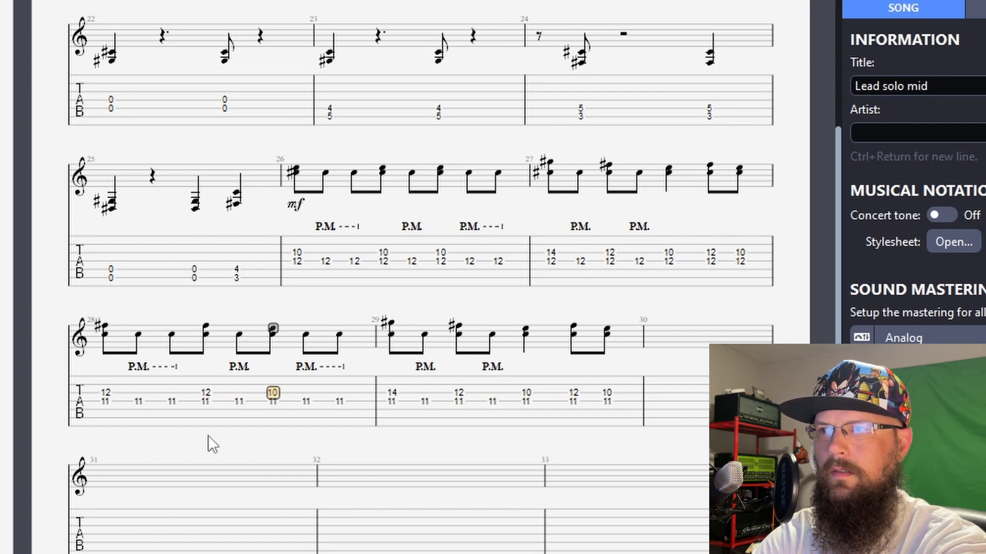
text(12)
Set the upper note of bar 29's quarter-note chord and of its final chord to fret 11.
key(Right)
key(Right)
key(Right)
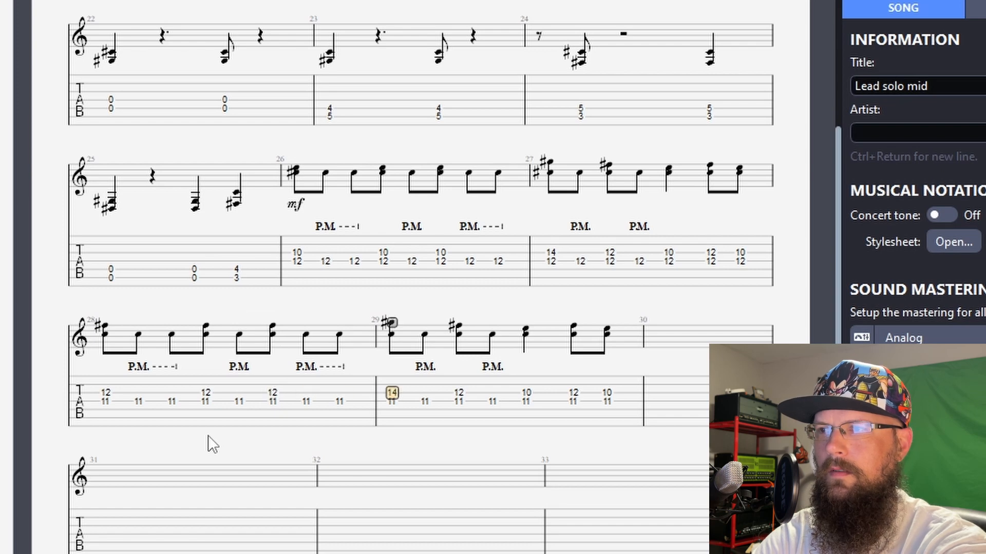
key(Right)
key(Right)
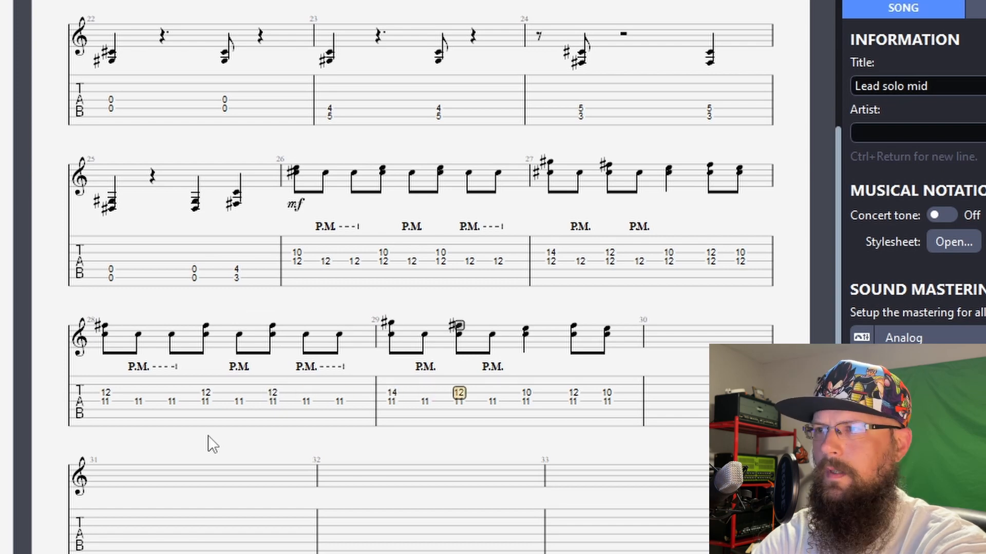
key(Right)
key(Right)
text(11)
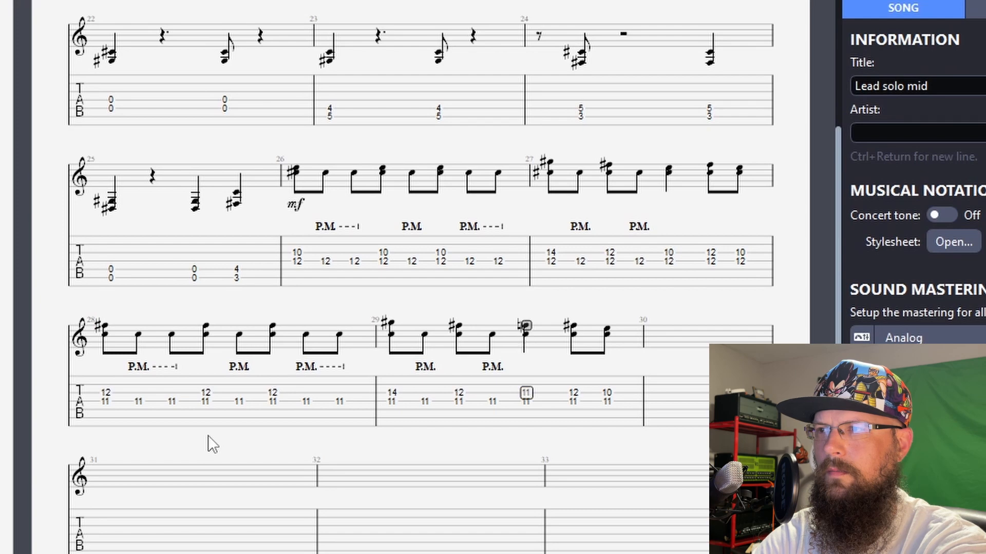
key(Right)
key(Right)
text(11)
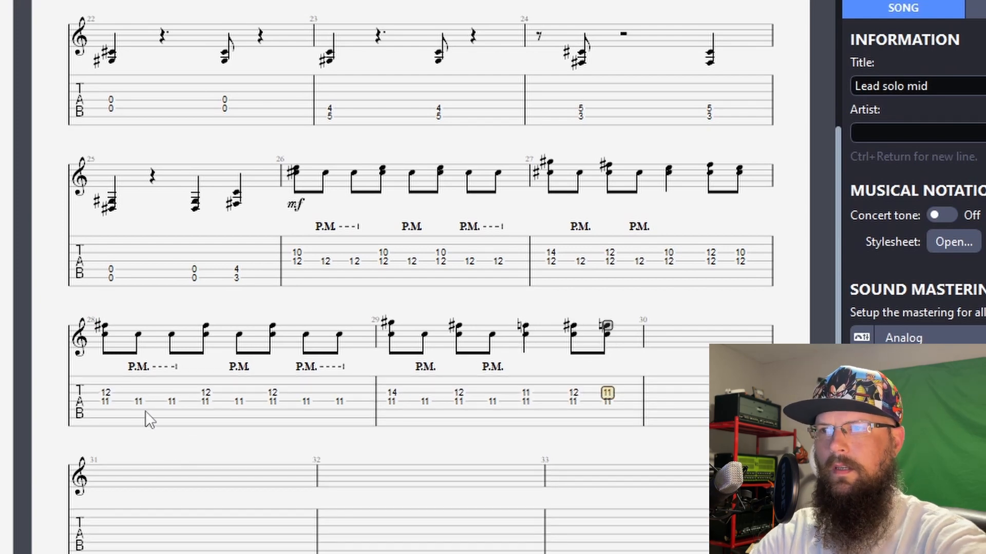
Play back bars 28 and 29 from the first chord to check the edited notes.
click(107, 398)
key(space)
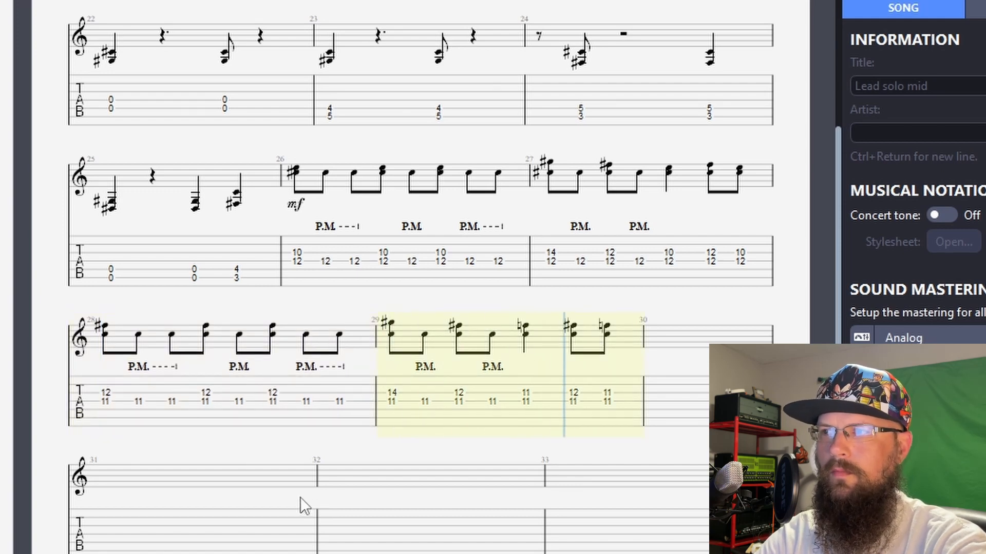
key(space)
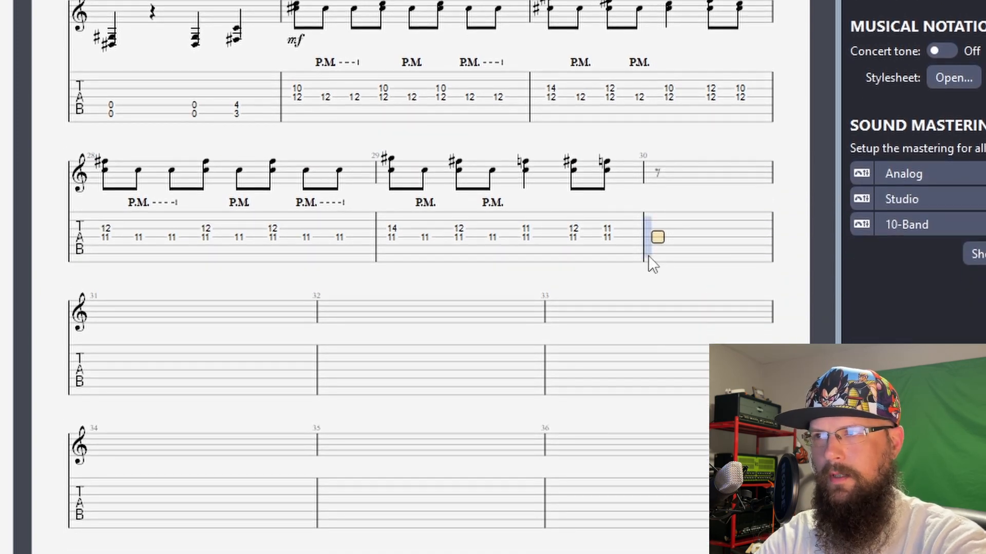
Paste the copied two-bar phrase at bar 30 and change all the lower and single notes in bar 30 to fret 8.
key(ctrl+v)
click(556, 237)
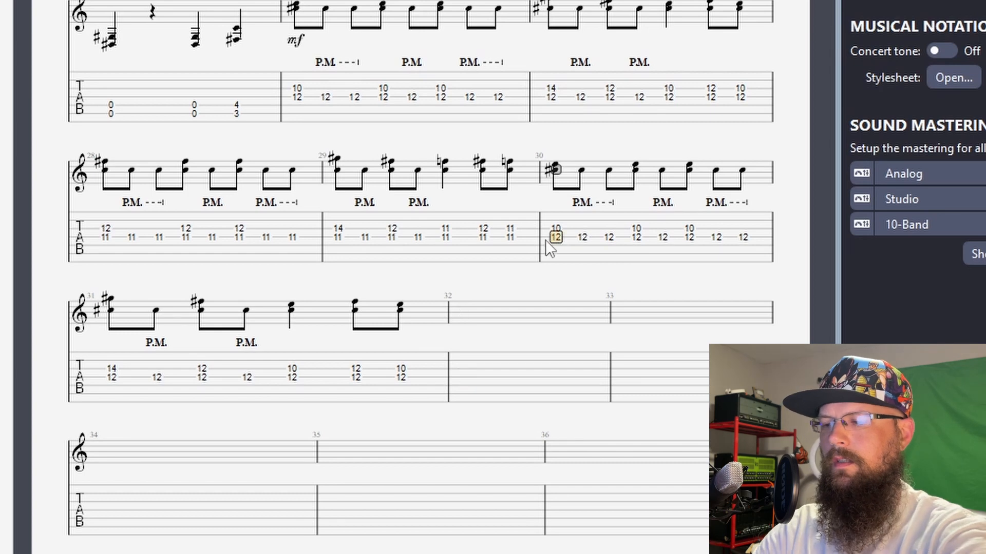
key(8)
key(Right)
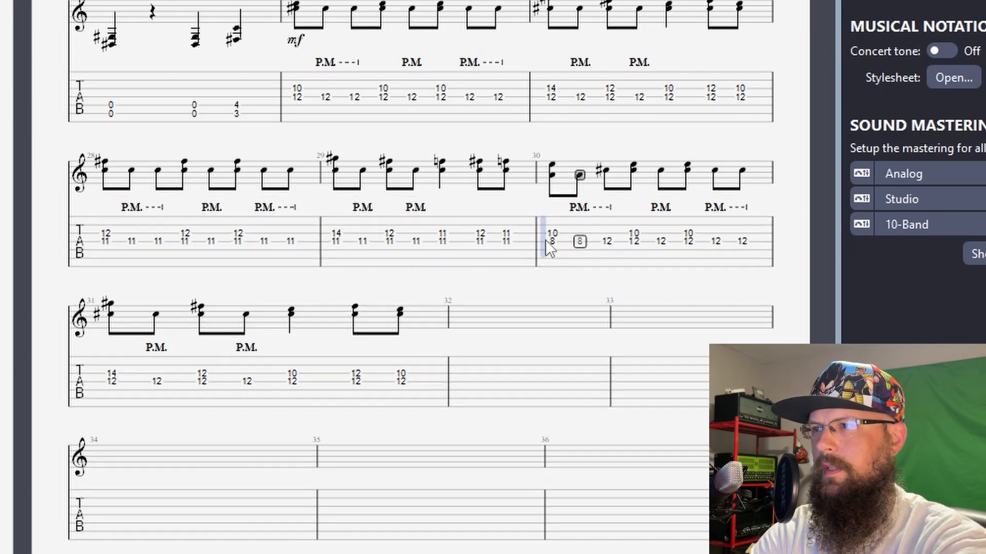
key(8)
key(Right)
key(8)
key(Right)
key(8)
key(Right)
key(8)
key(Right)
key(8)
key(Right)
key(8)
key(Right)
key(8)
Change all the lower and single notes in bar 31 to fret 8.
key(Right)
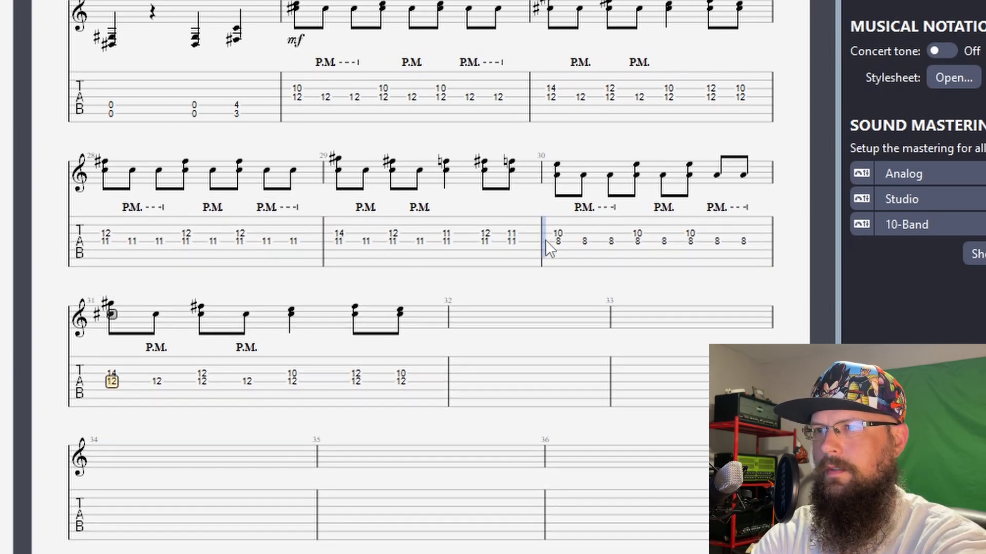
key(8)
key(Right)
key(8)
key(Right)
key(8)
key(Right)
key(8)
key(Right)
key(8)
key(Right)
key(8)
key(Right)
key(8)
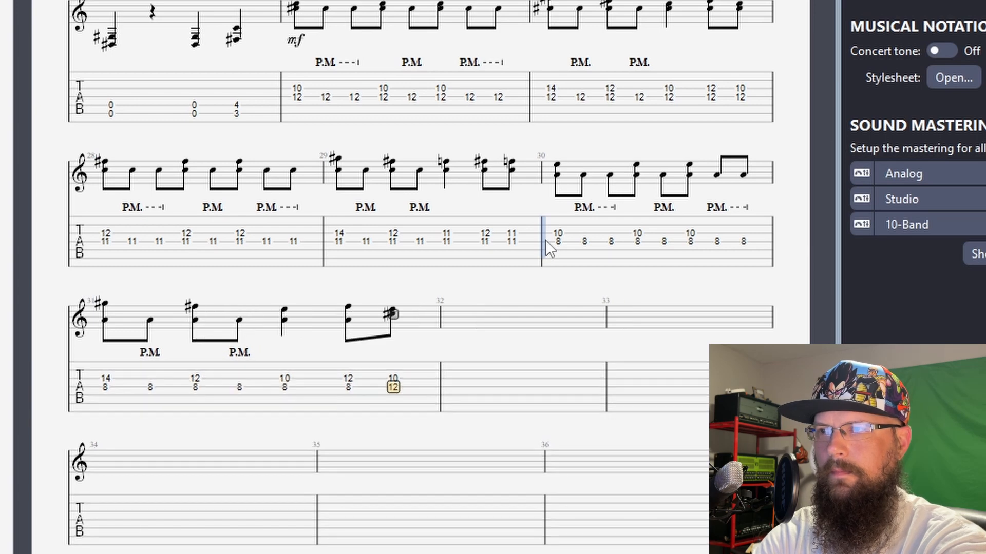
Set the upper note of bar 31's first chord to fret 12.
key(Left)
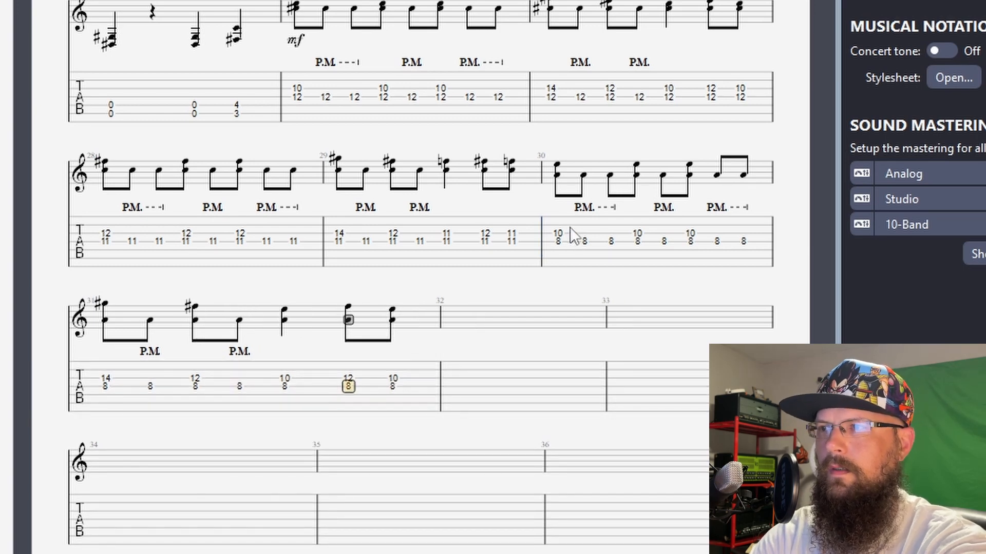
click(558, 234)
key(Right)
key(Right)
key(Right)
key(Right)
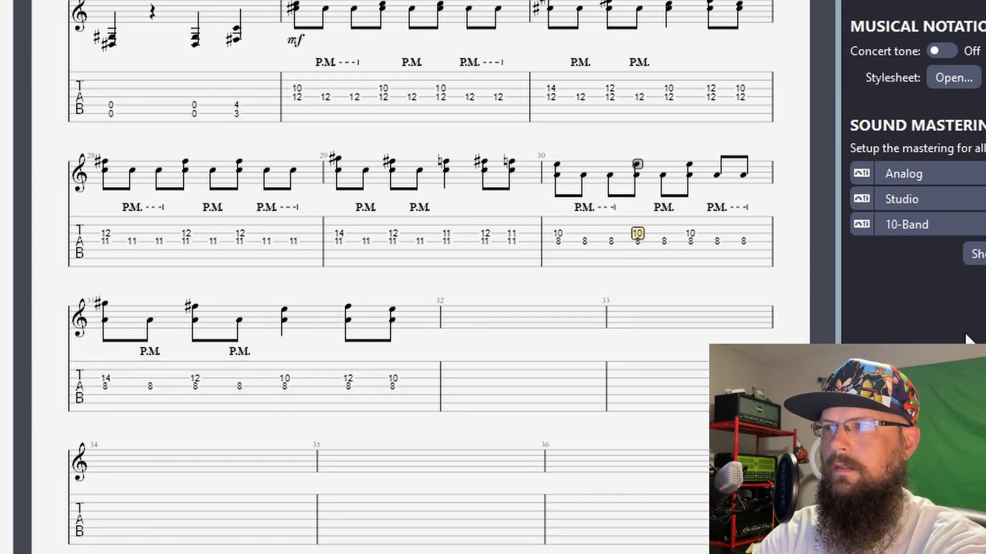
click(110, 376)
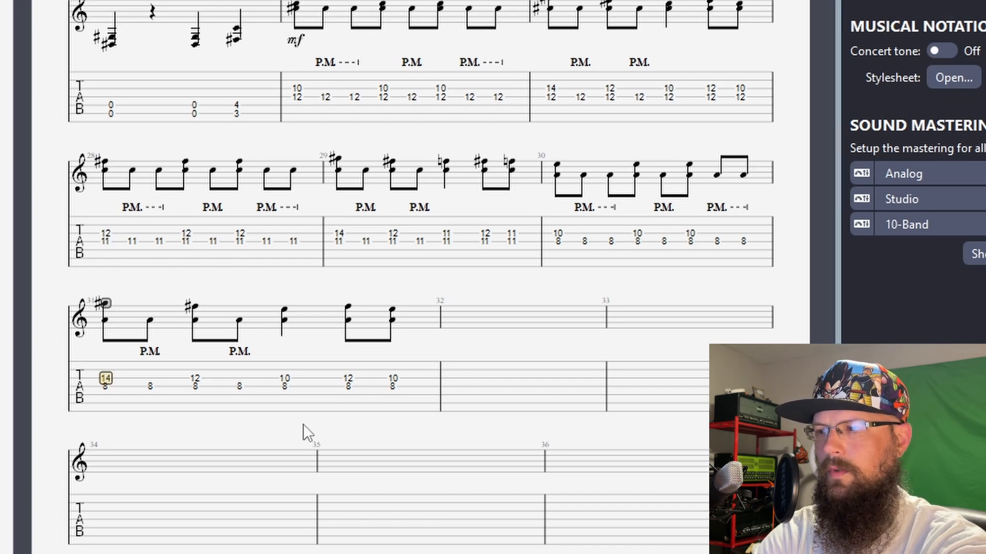
text(12)
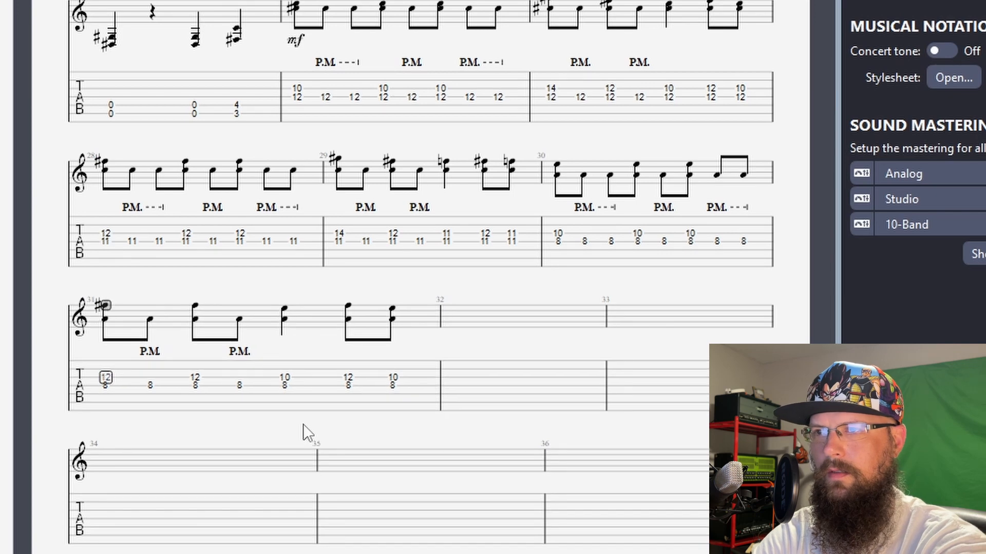
Set the upper notes of bar 31's remaining four chords to frets 10, 9, 10 and 9.
key(Right)
key(Right)
text(10)
key(Right)
key(Right)
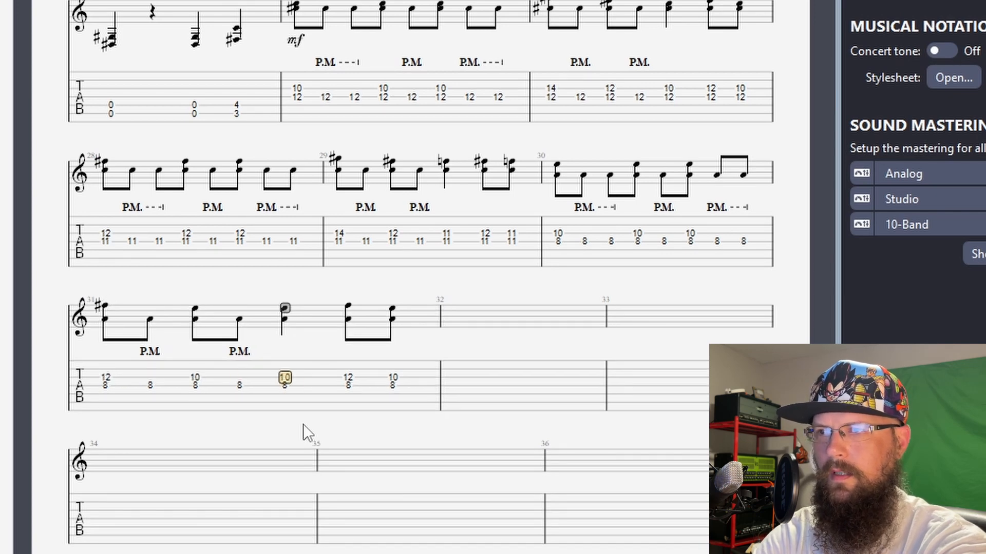
text(9)
key(Right)
text(10)
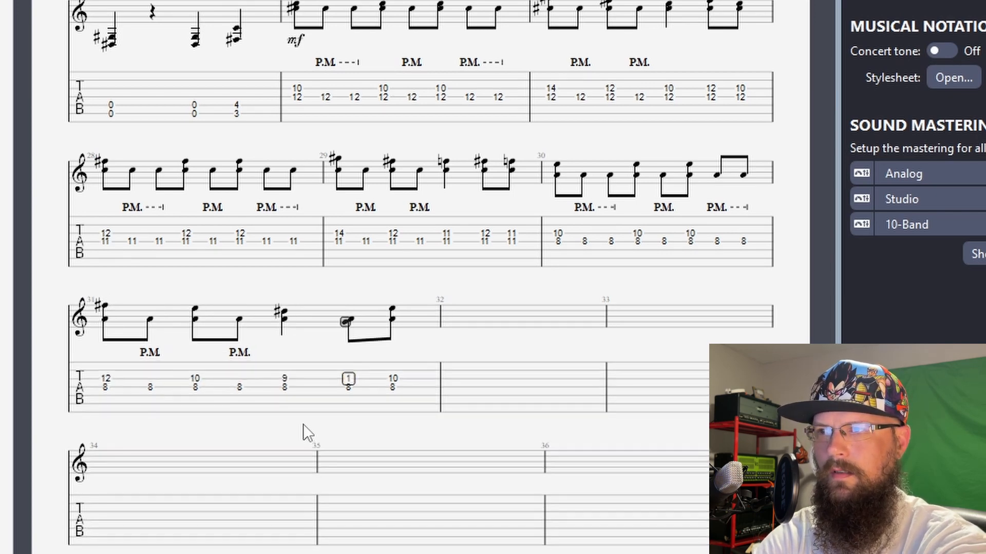
key(Right)
text(9)
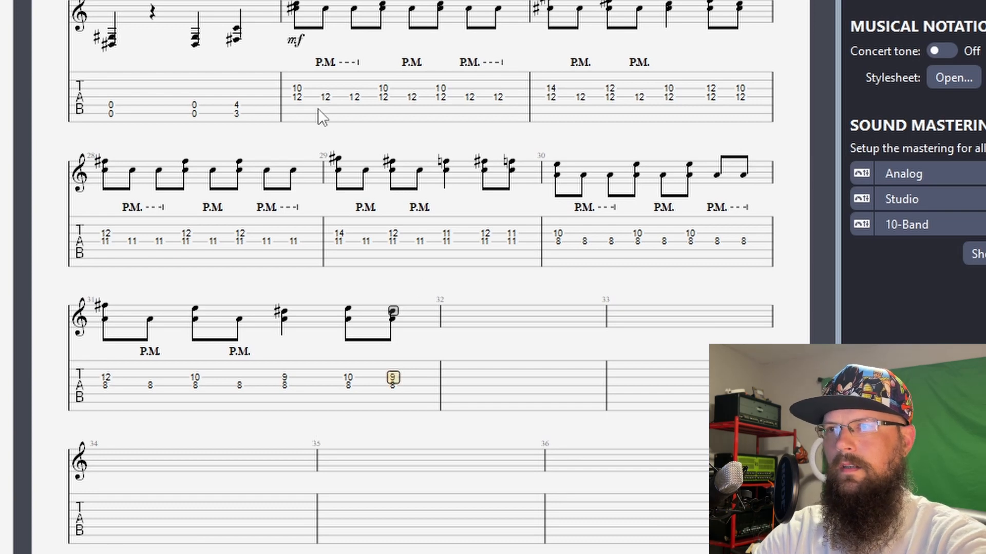
Play back the tab from bar 26's first chord through bar 31 to check the transcribed phrase.
click(297, 96)
key(space)
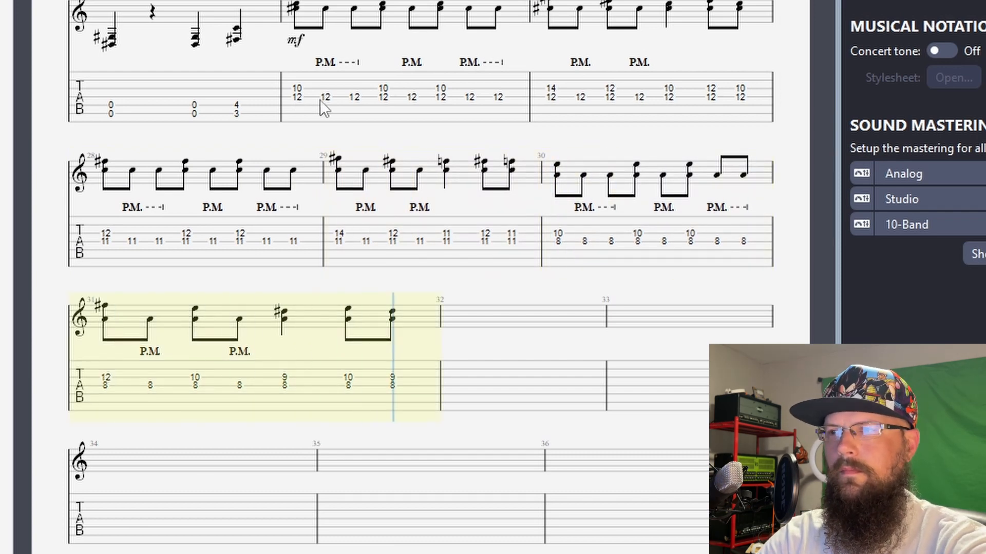
key(space)
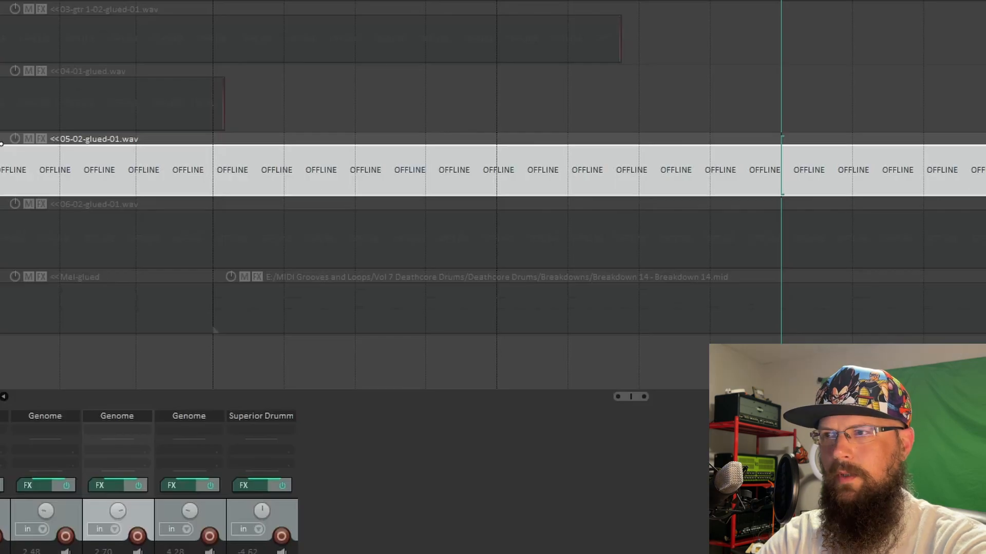
Play the recorded 05-02-glued-01.wav guitar take and follow it to the long sustained chords after the palm-muted phrase.
scroll(734, 227, down, 2)
scroll(683, 218, up, 3)
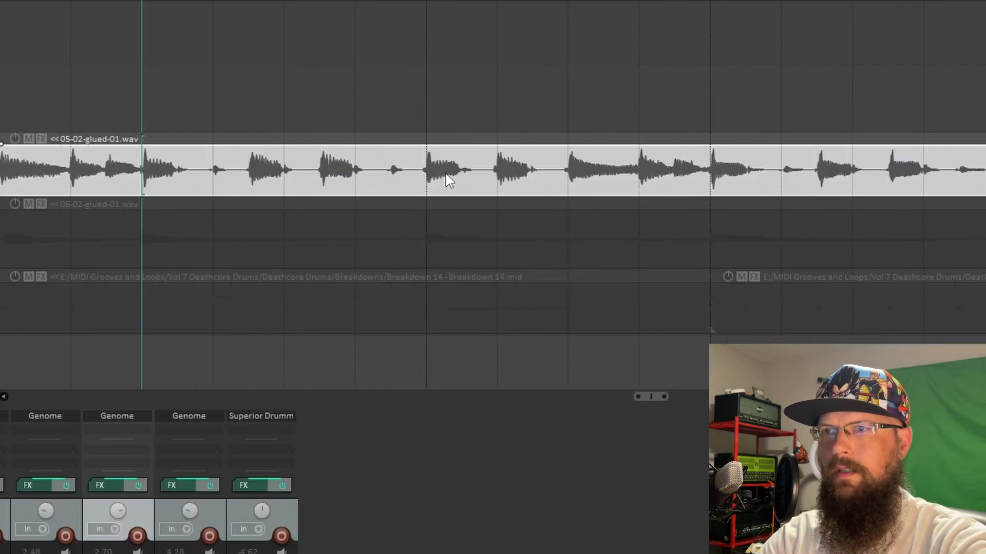
click(426, 16)
key(space)
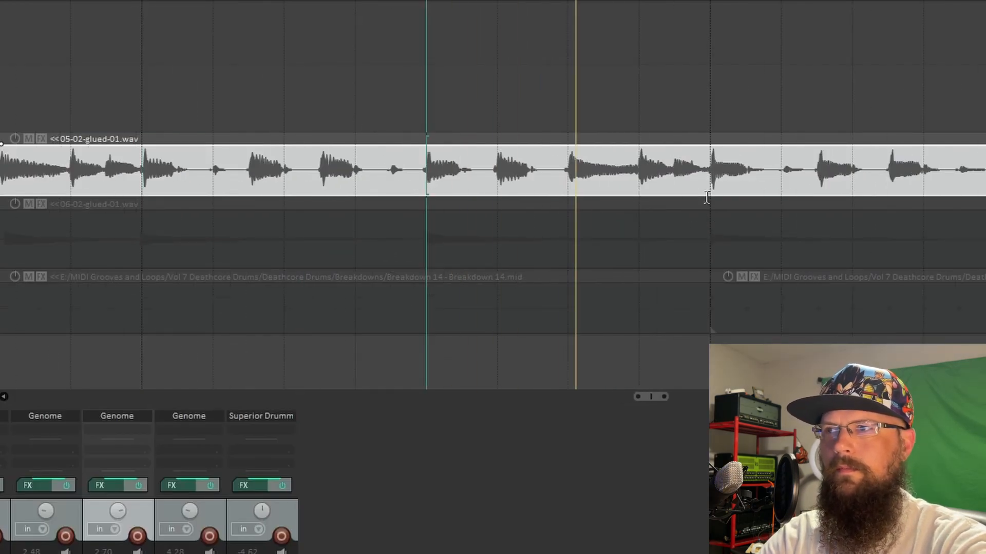
scroll(683, 206, right, 4)
scroll(683, 205, right, 1)
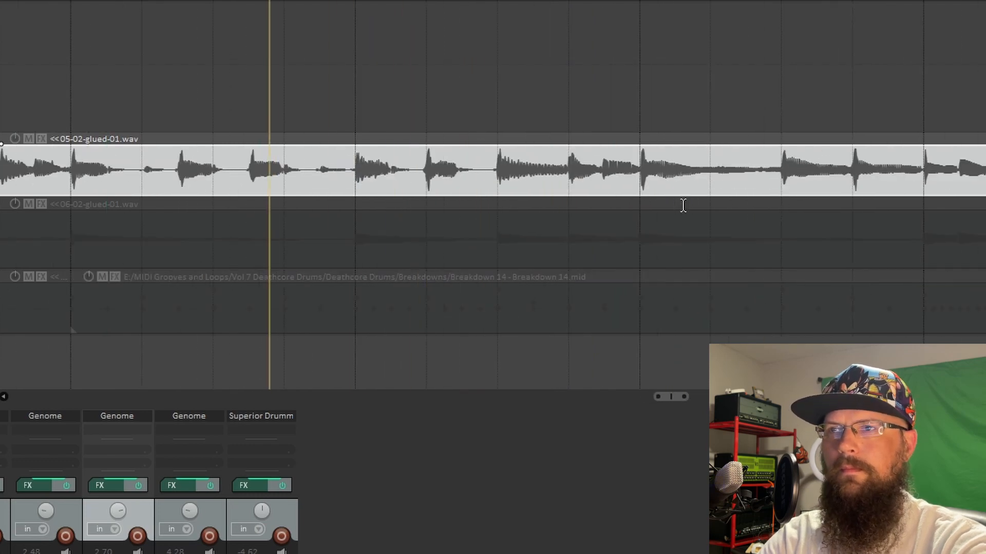
scroll(429, 238, right, 1)
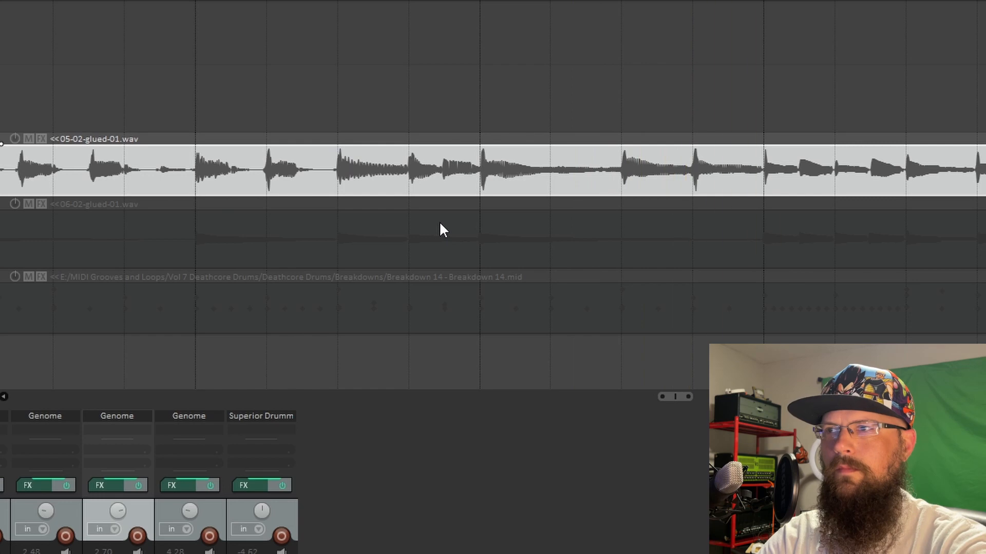
Place the edit cursor at the start of the sustained-chord bar and mark that bar's last beat as a time selection.
click(480, 172)
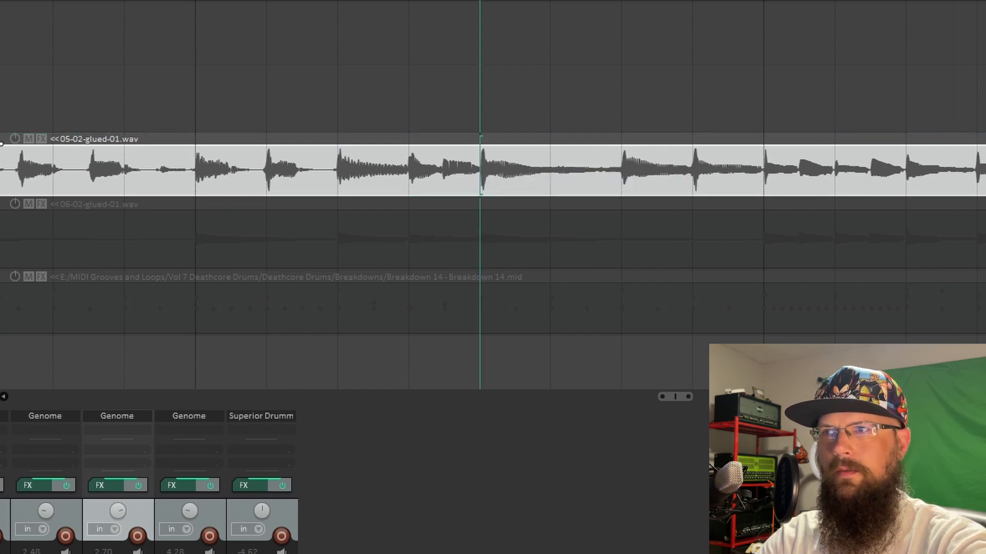
drag(480, 10, 764, 10)
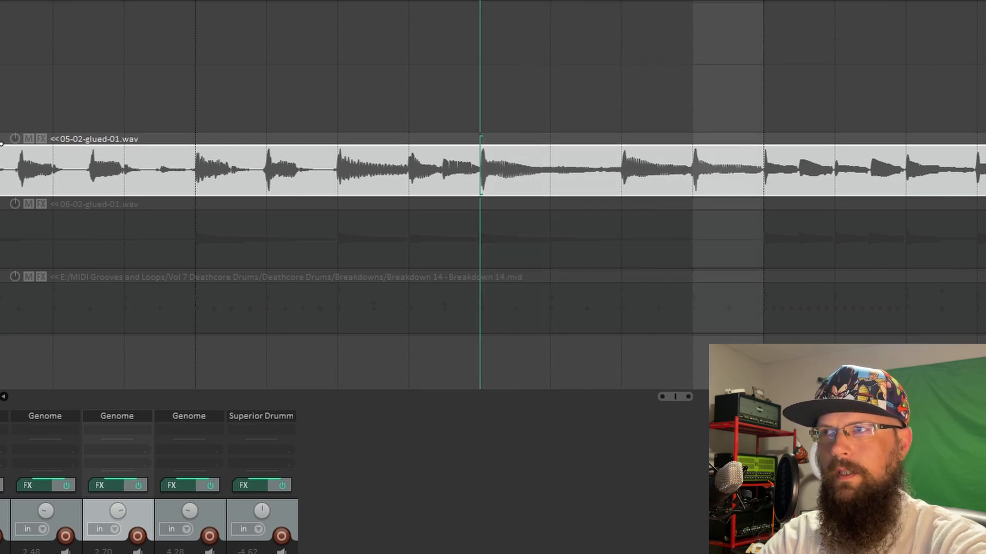
click(484, 9)
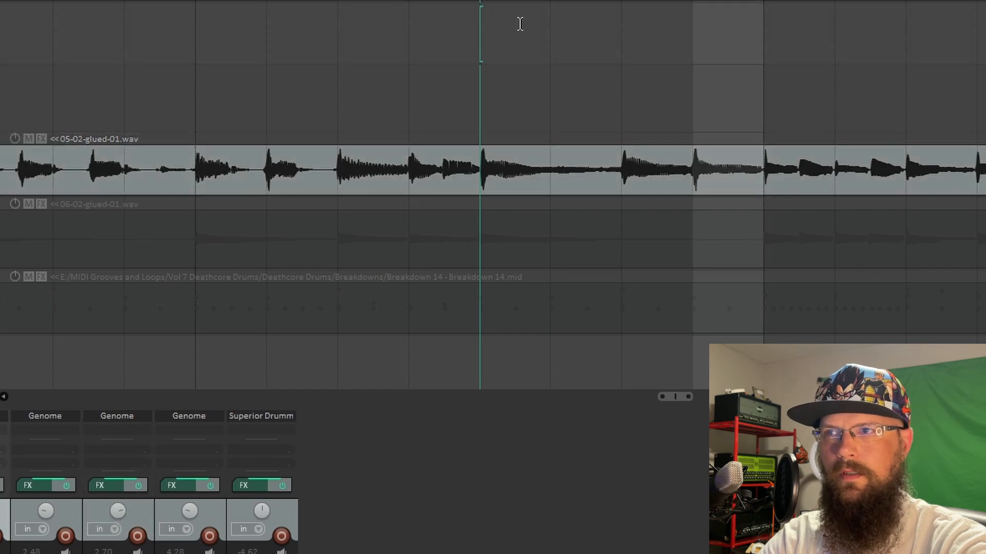
Switch to Guitar Pro and enter a half-note chord at the start of bar 32, fret 7 with fret 9 on the string above.
key(alt+Tab)
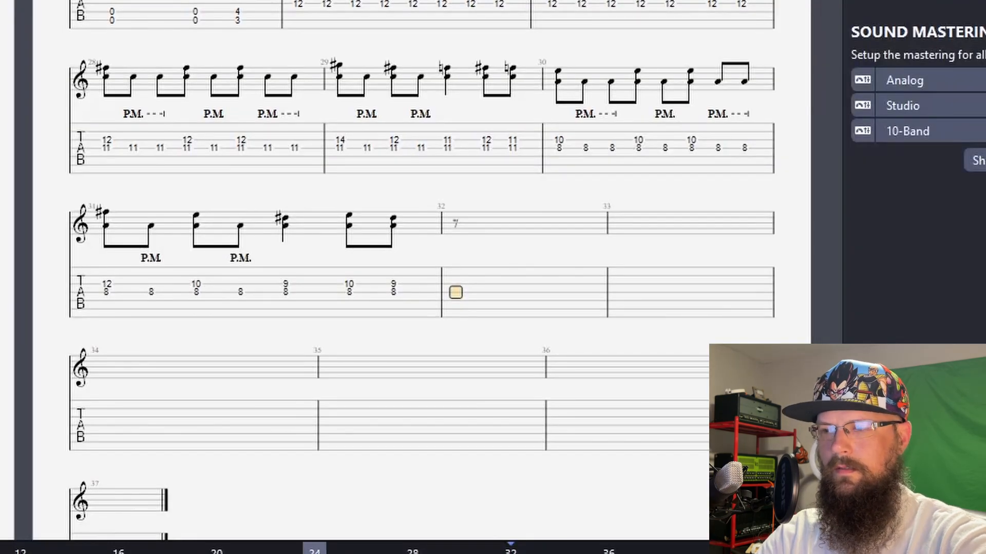
text(7)
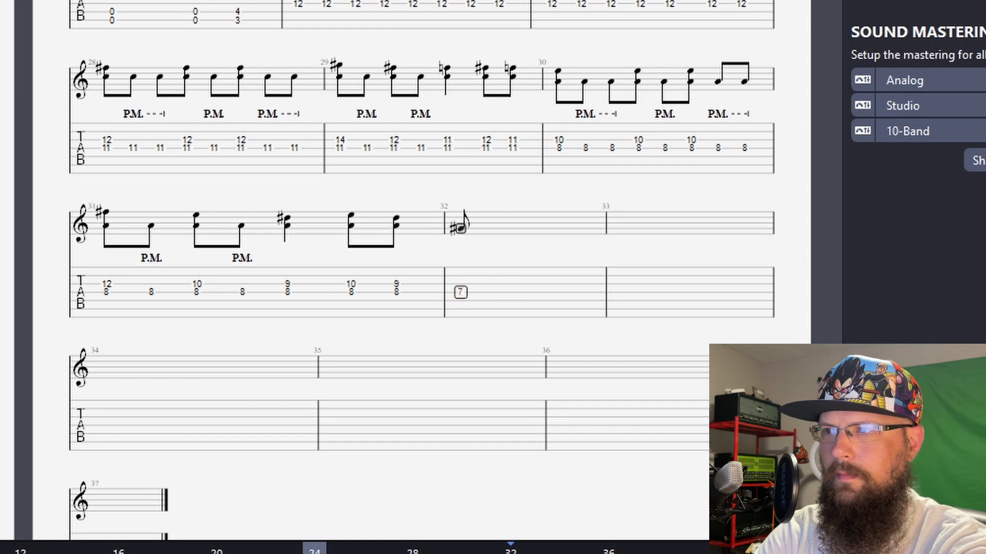
key(Up)
text(9)
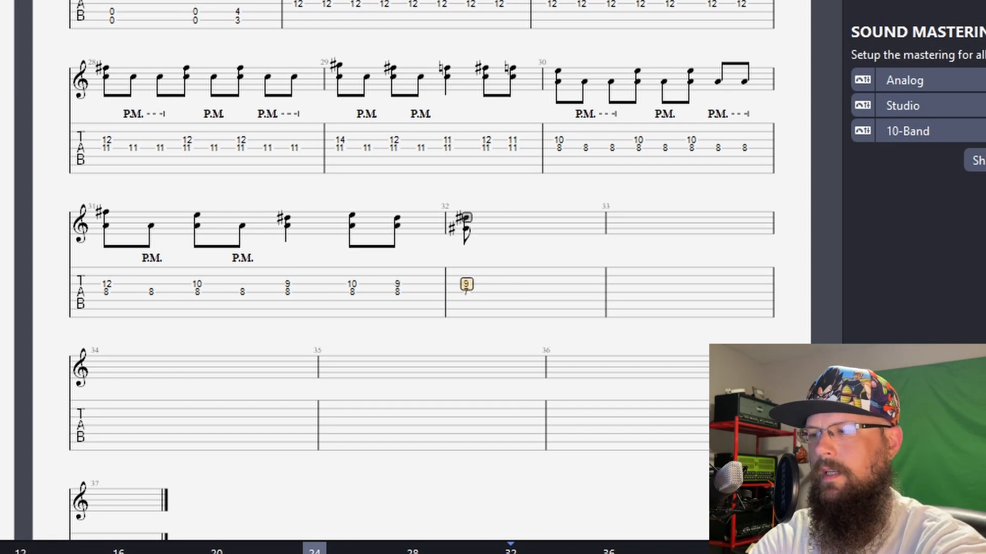
key(minus)
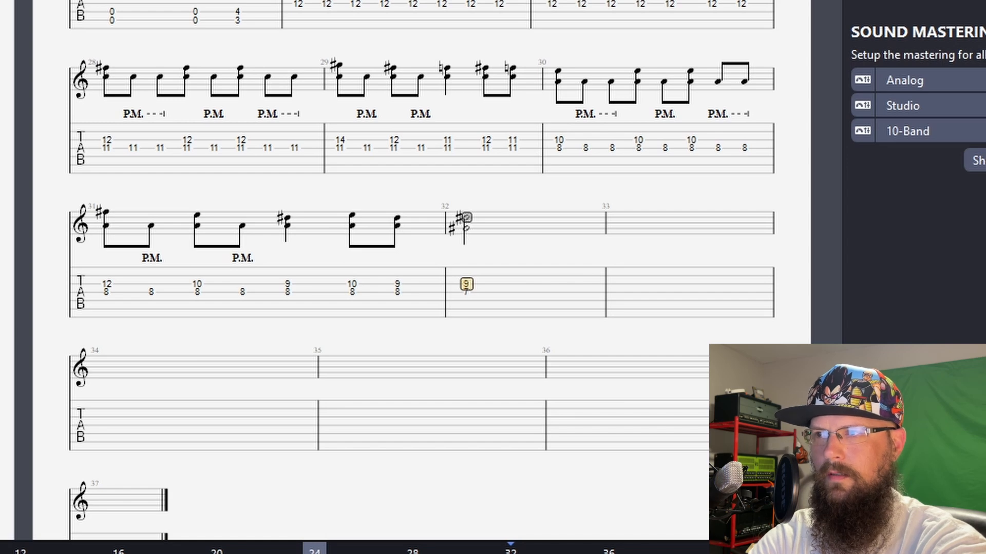
key(minus)
key(Right)
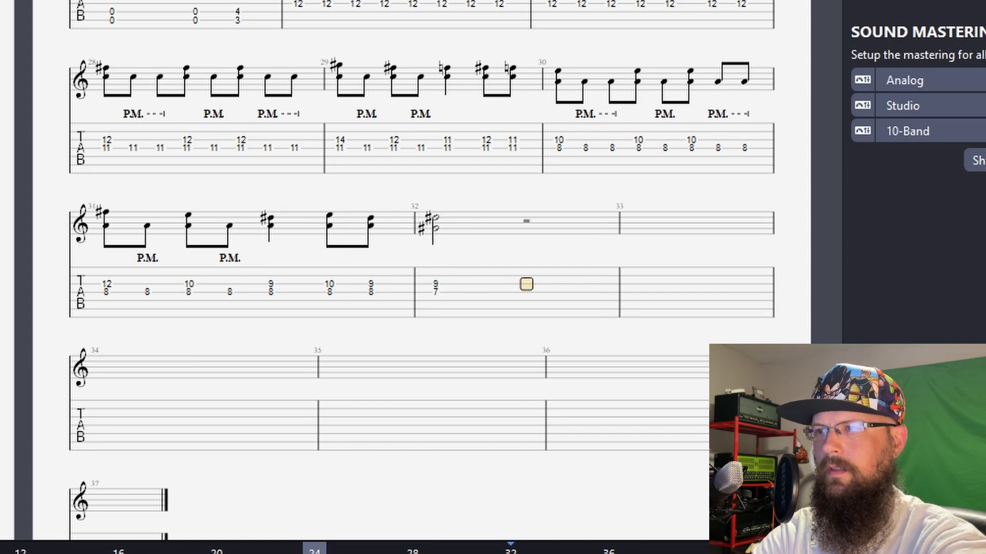
Fill the rest of bar 32 with two quarter-note chords, each fret 7 with fret 9 on the string above.
key(Down)
key(7)
key(plus)
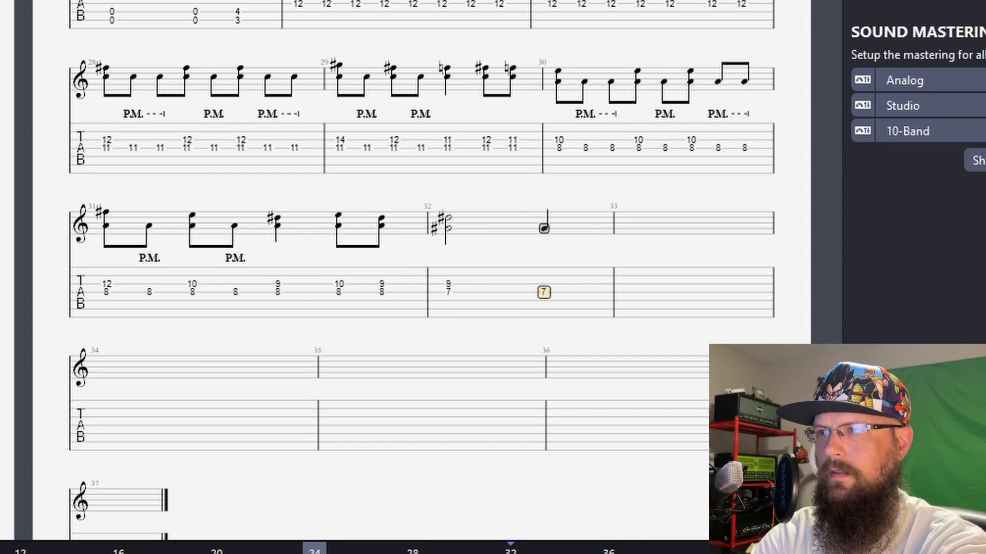
key(Up)
key(9)
key(Right)
key(9)
key(Down)
key(7)
key(Up)
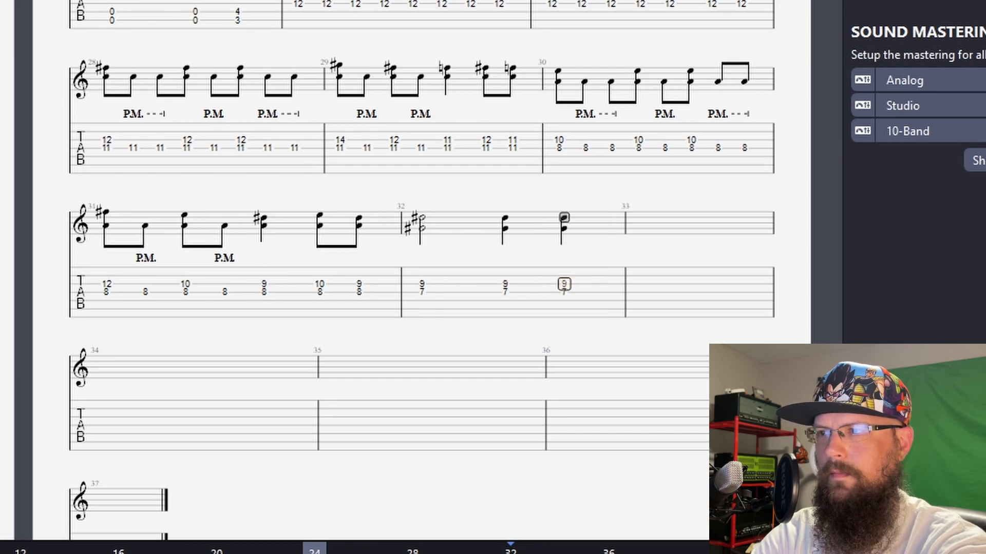
Play back bars 31 and 32 from bar 31's first chord to check the new chords.
click(116, 290)
key(space)
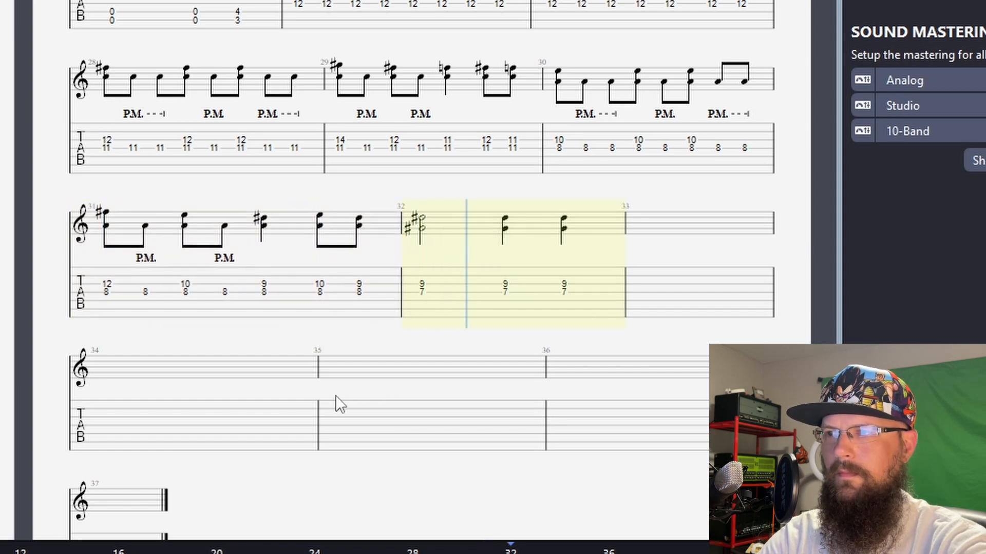
key(space)
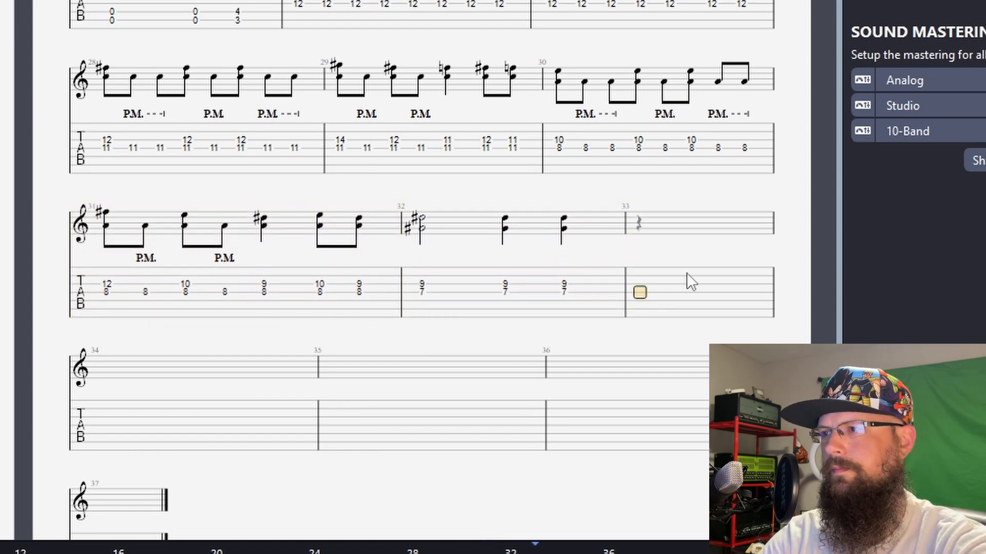
Switch to REAPER and play the recorded guitar take from the bar following the sustained chords.
click(364, 552)
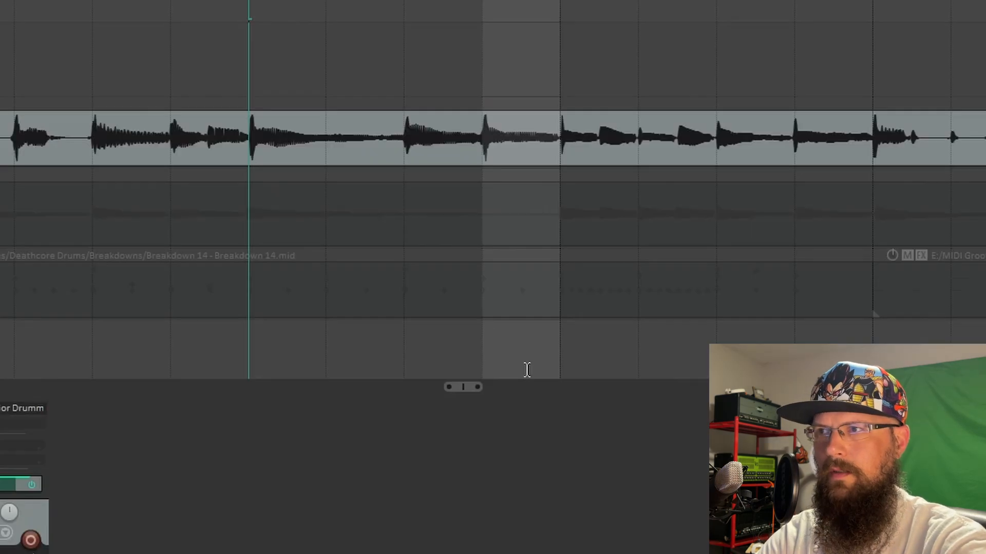
click(560, 1)
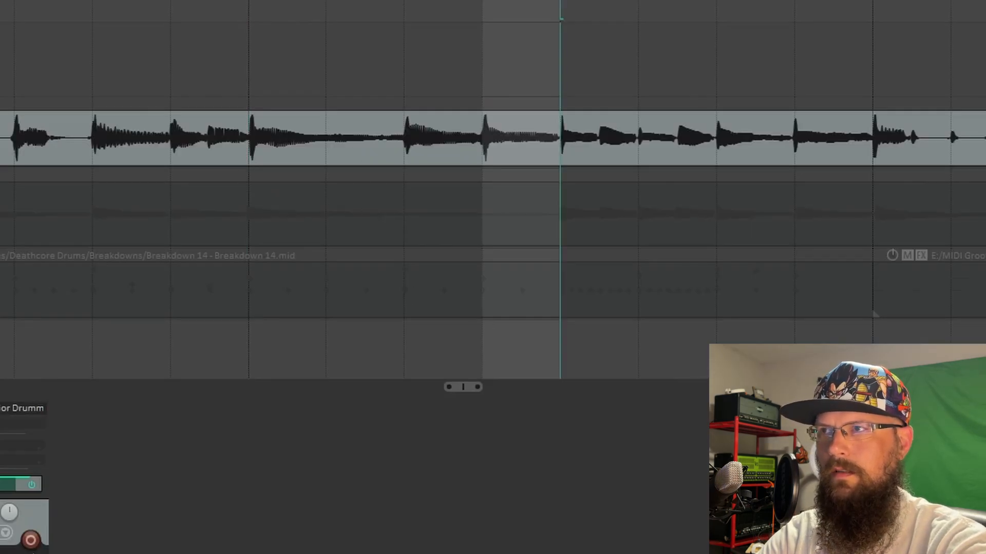
key(space)
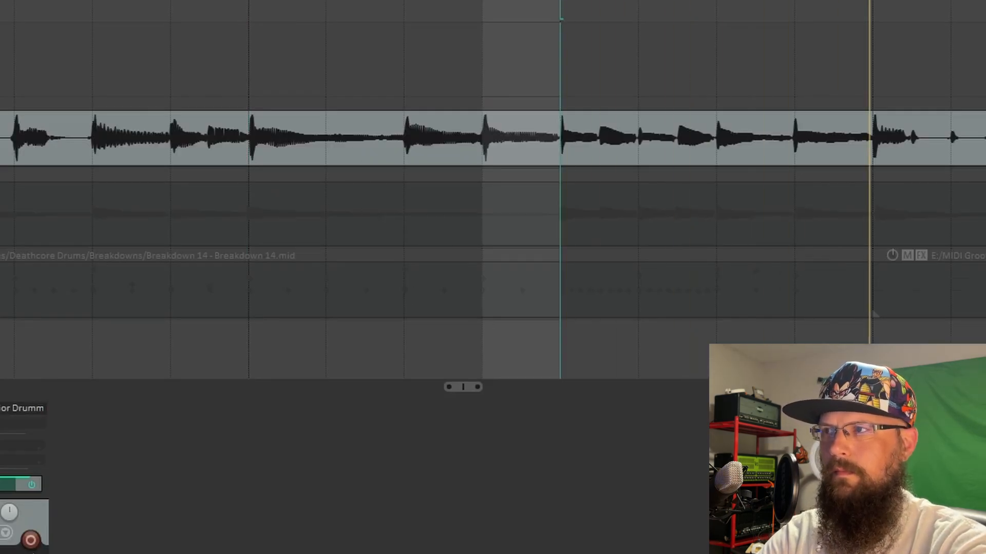
key(space)
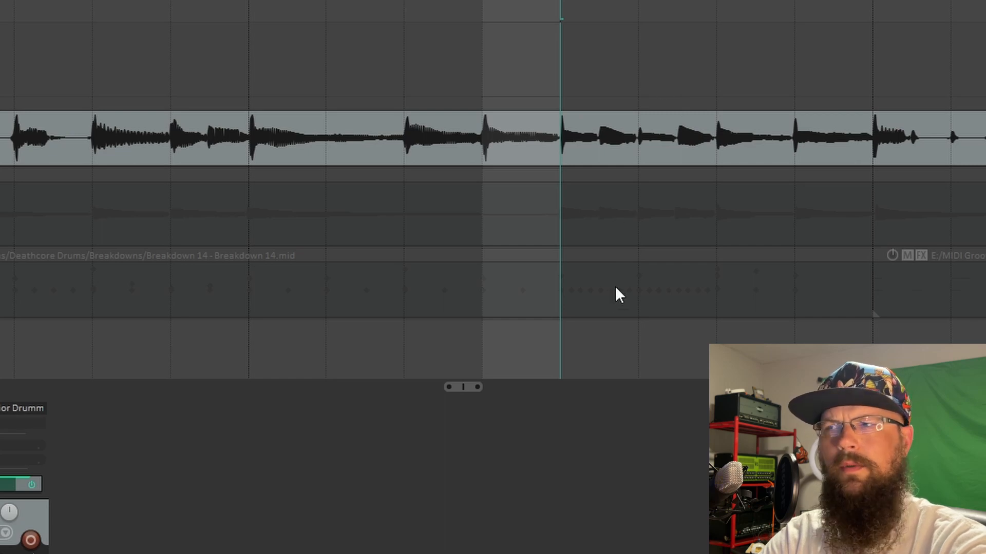
key(space)
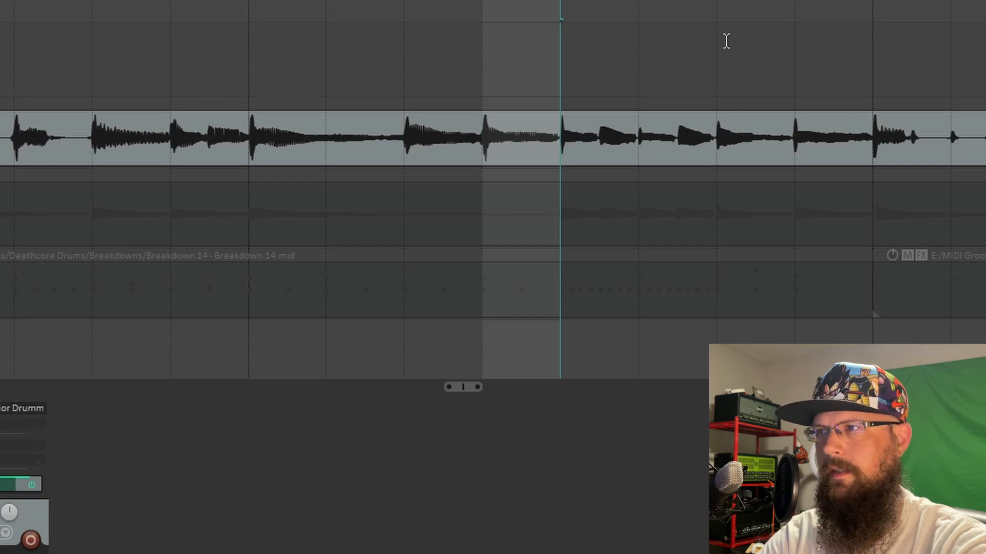
Enlarge the waveform display and play the recorded take from the middle of that bar.
click(716, 4)
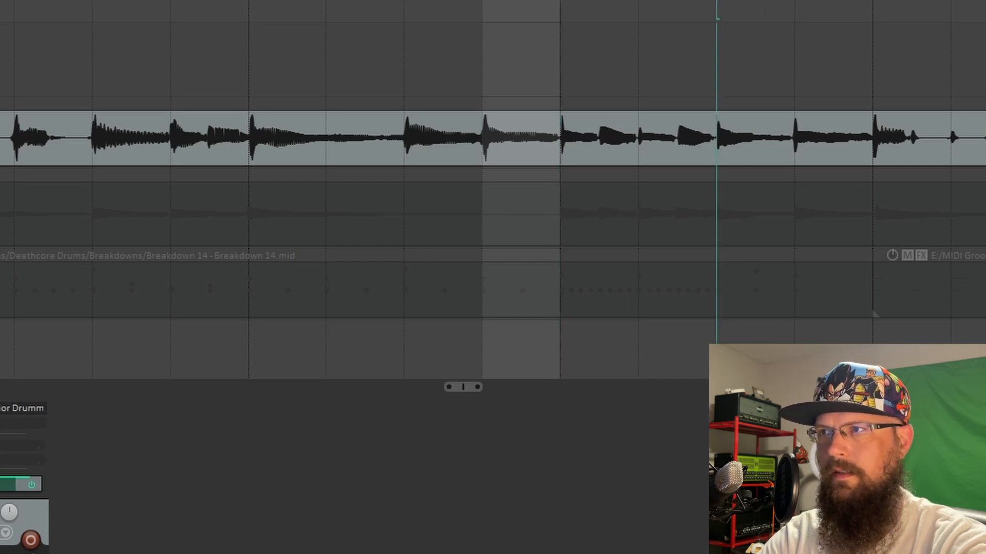
key(shift+Up)
key(shift+Up)
key(shift+Up)
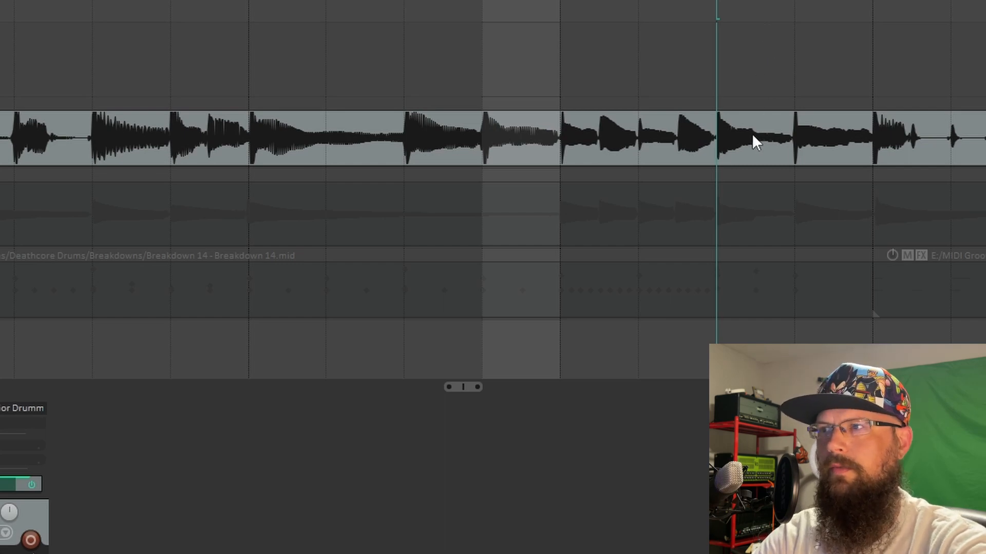
key(space)
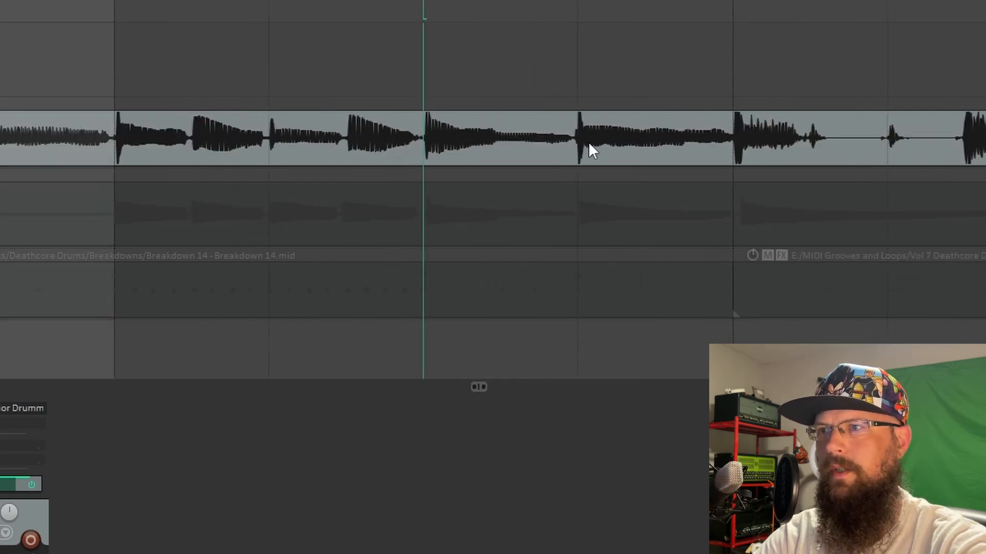
key(space)
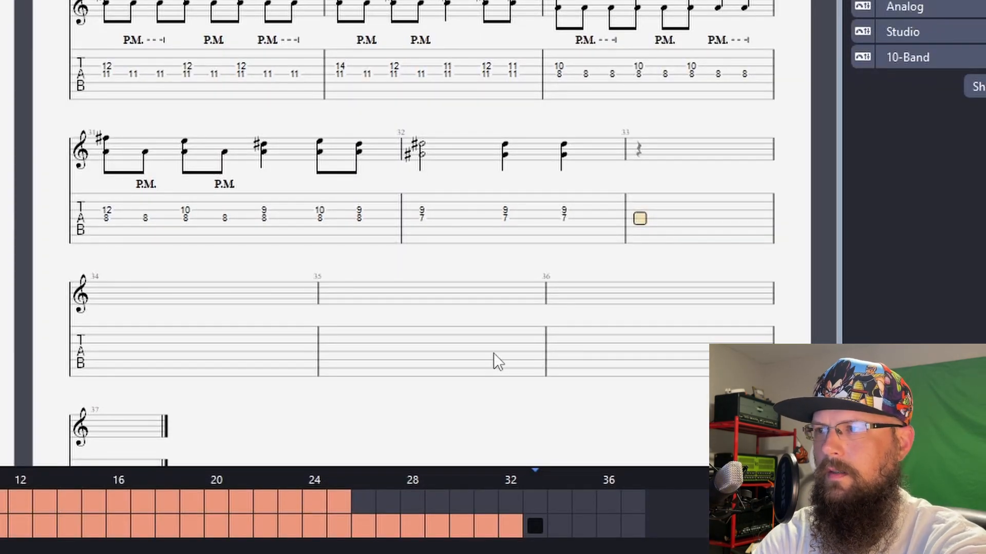
Enter four single eighth notes at the start of bar 33 with frets 10, 9, 7 and 9.
text(10)
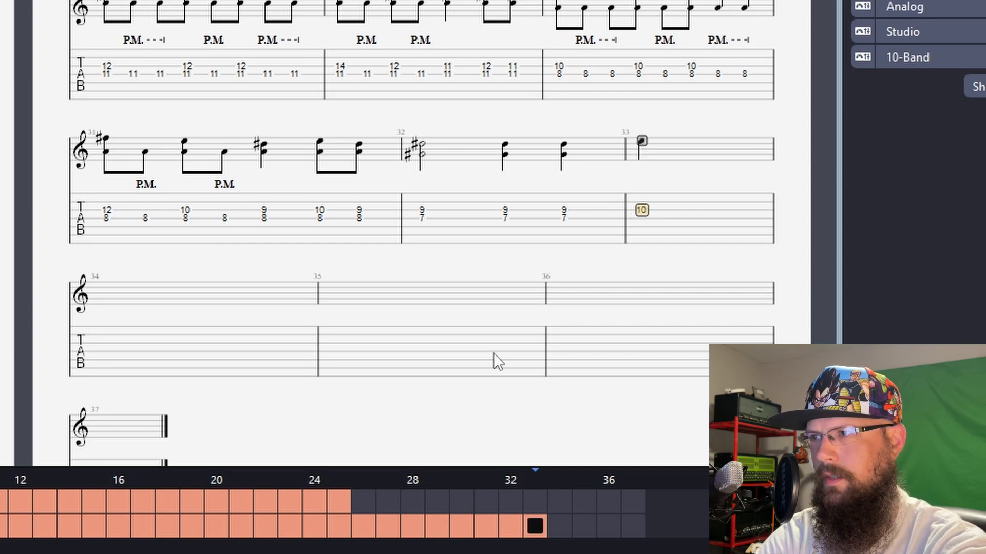
key(minus)
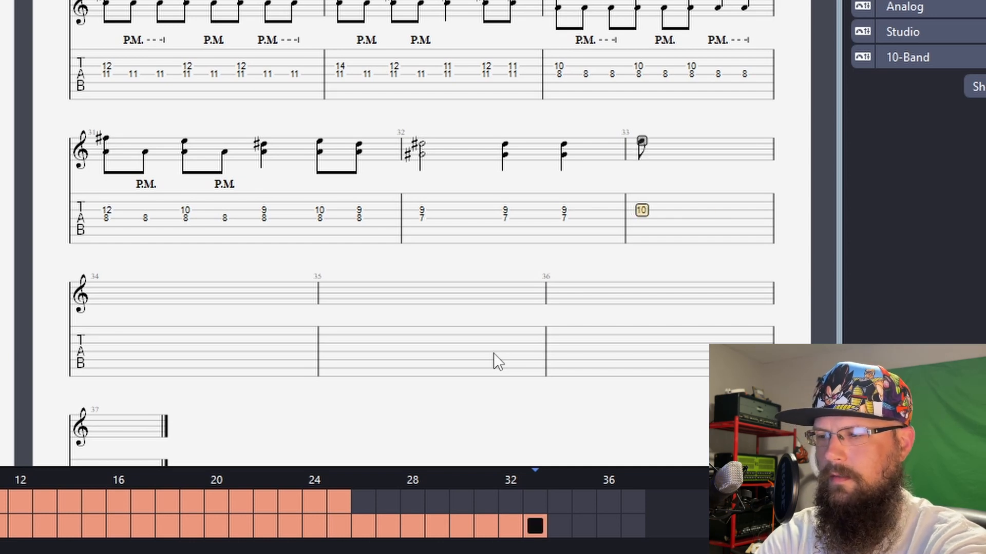
key(Right)
text(9)
key(Right)
text(7)
key(Right)
text(9)
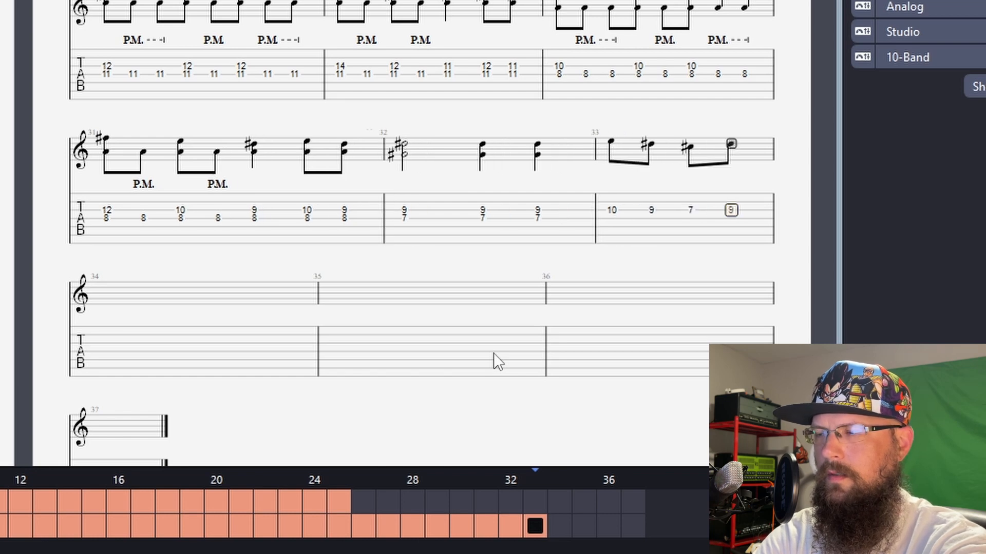
Complete bar 33's run with eighth notes on frets 7 and 6 and a closing quarter note on fret 7.
key(Right)
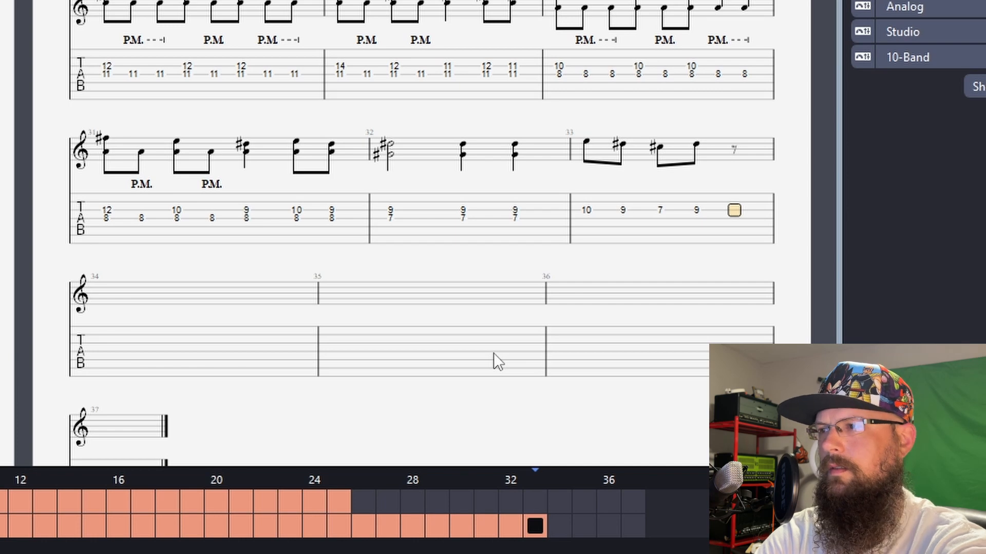
text(7)
key(Right)
text(6)
key(Right)
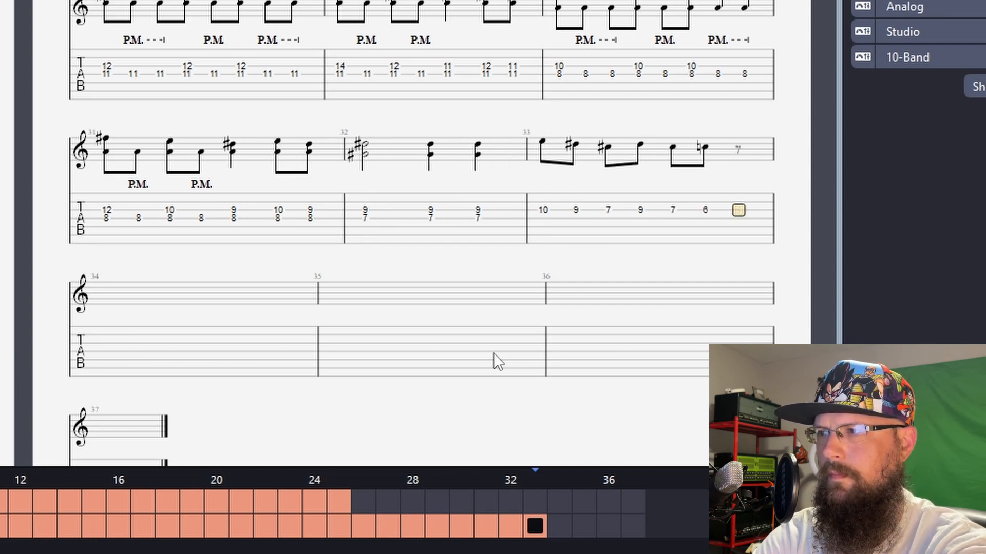
text(7)
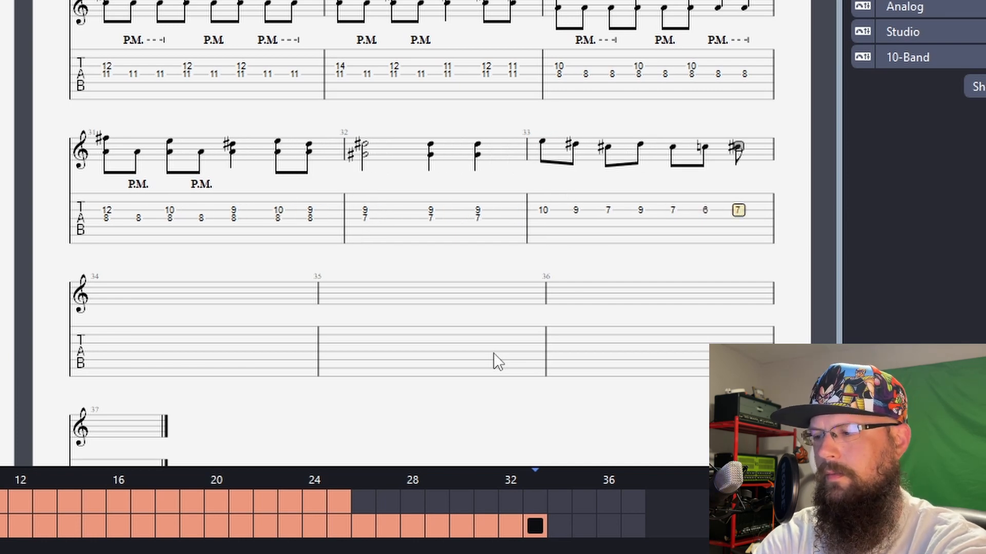
key(minus)
key(Right)
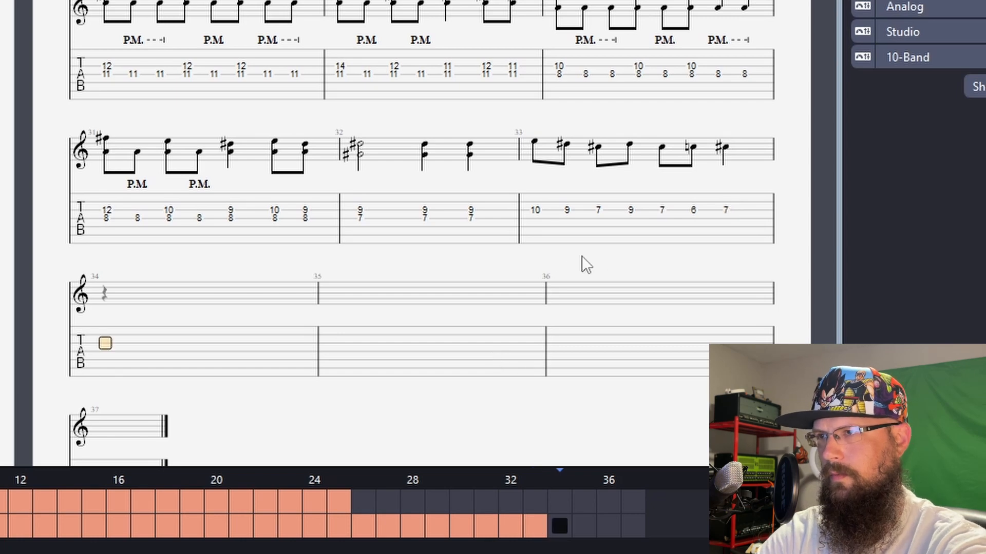
Play back bars 32 and 33 from bar 32's first chord to check the new run.
click(362, 227)
key(space)
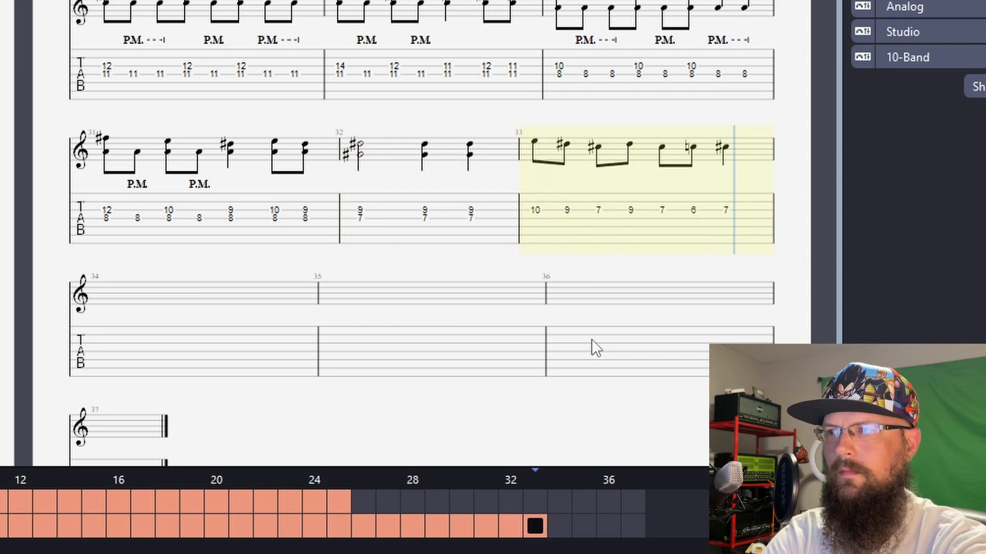
key(space)
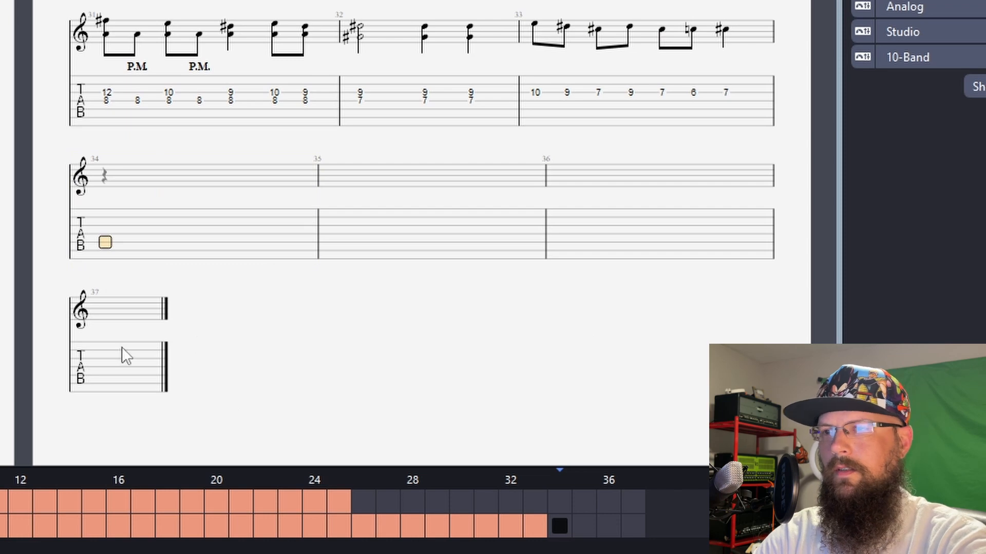
Insert several more empty bars at the end of the score, at bar 37.
click(114, 372)
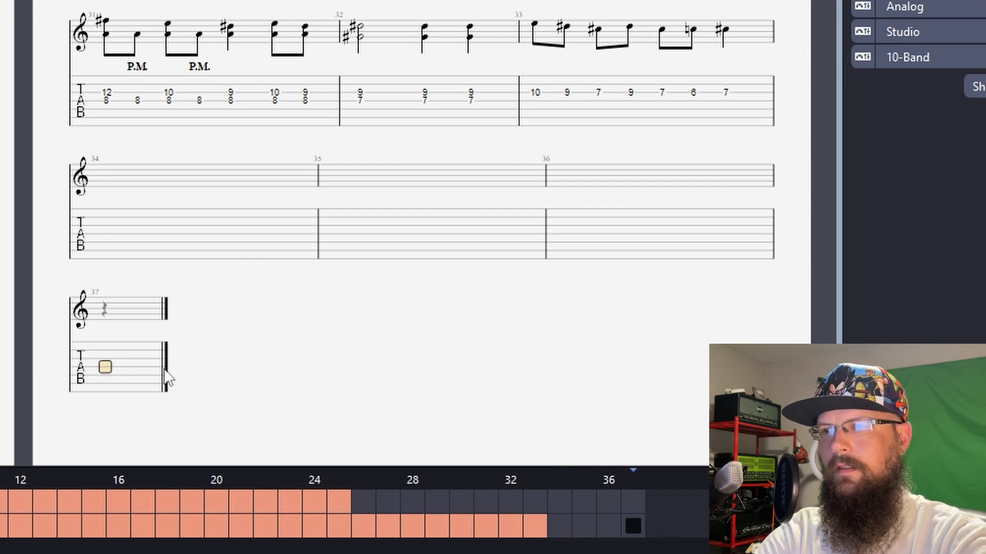
key(ctrl+Insert)
key(ctrl+Insert)
key(ctrl+Insert)
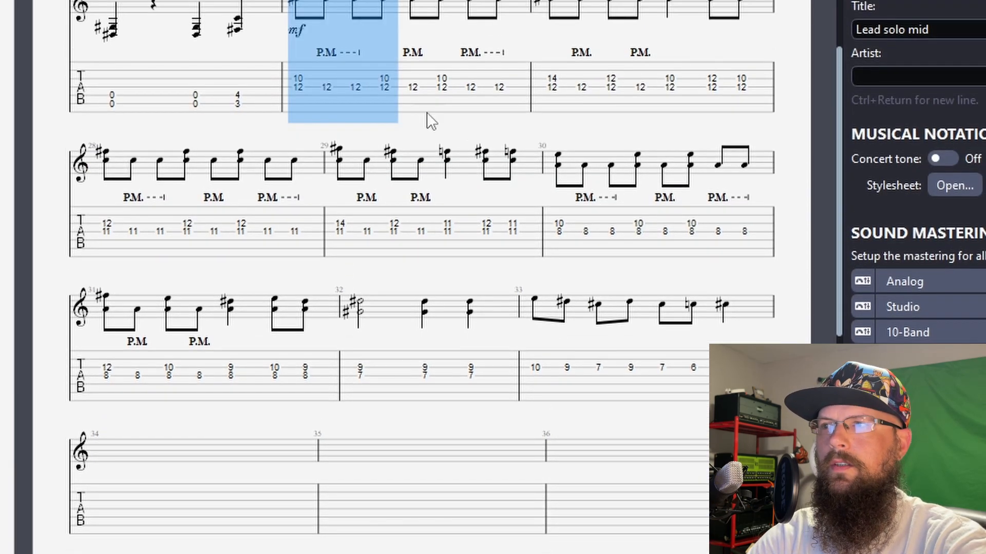
Try pasting a copy of bars 26 to 33 from bar 34 onward.
drag(430, 121, 739, 359)
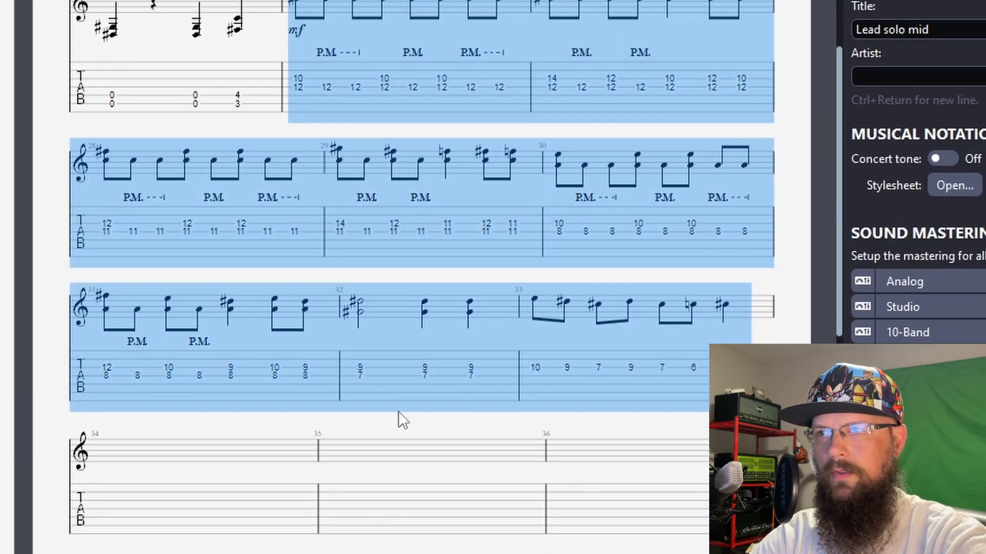
click(125, 516)
key(ctrl+v)
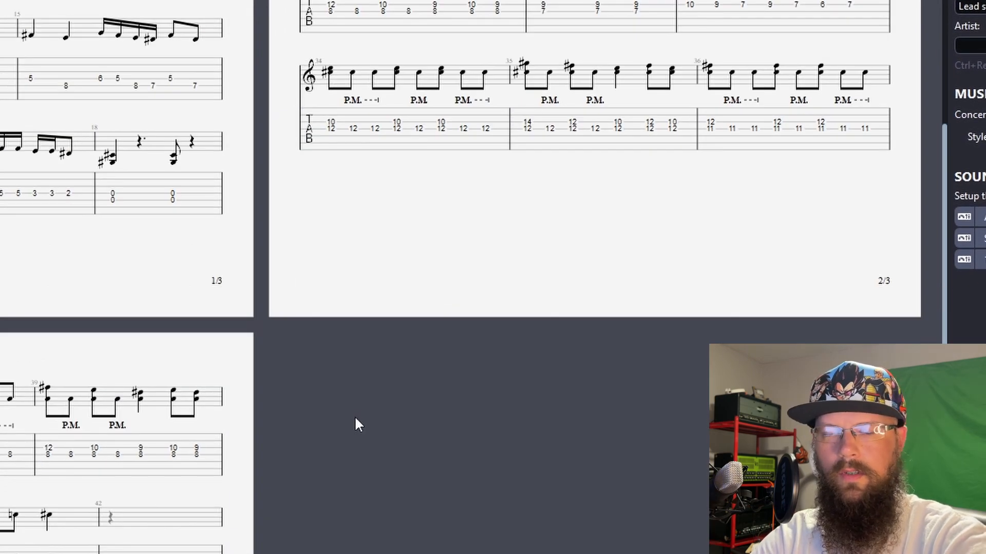
key(ctrl+z)
Add a repeat-open sign at the start of bar 26.
scroll(453, 401, up, 5)
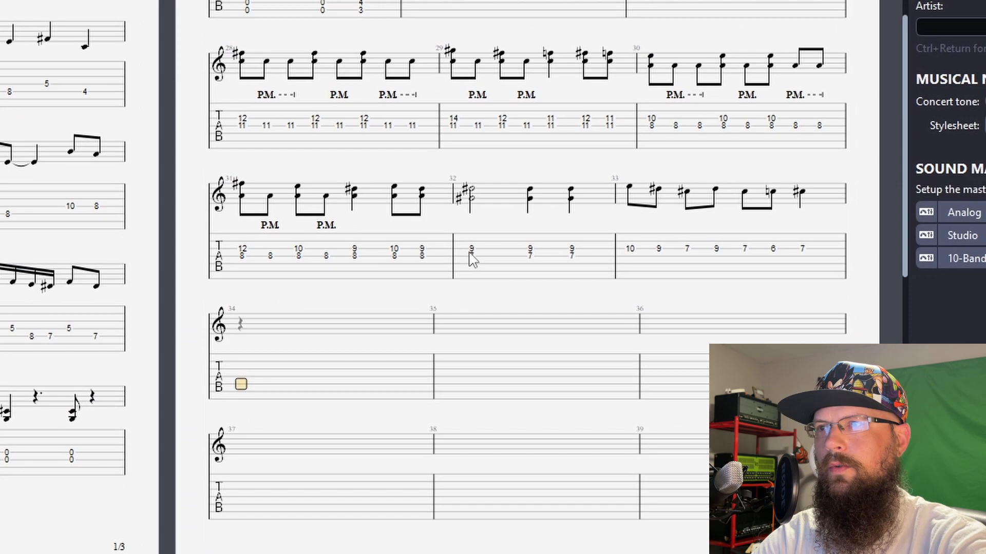
scroll(472, 261, up, 3)
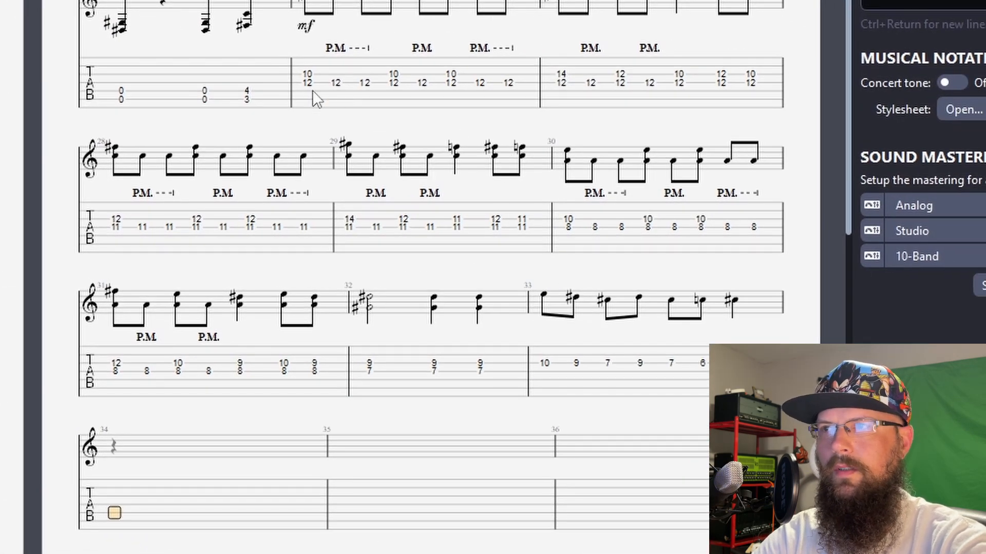
click(307, 83)
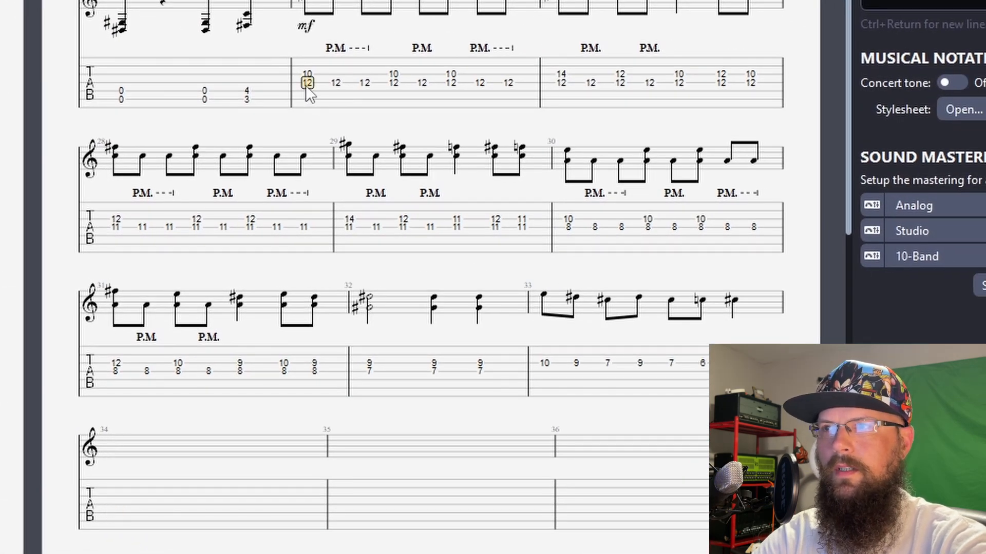
right_click(306, 85)
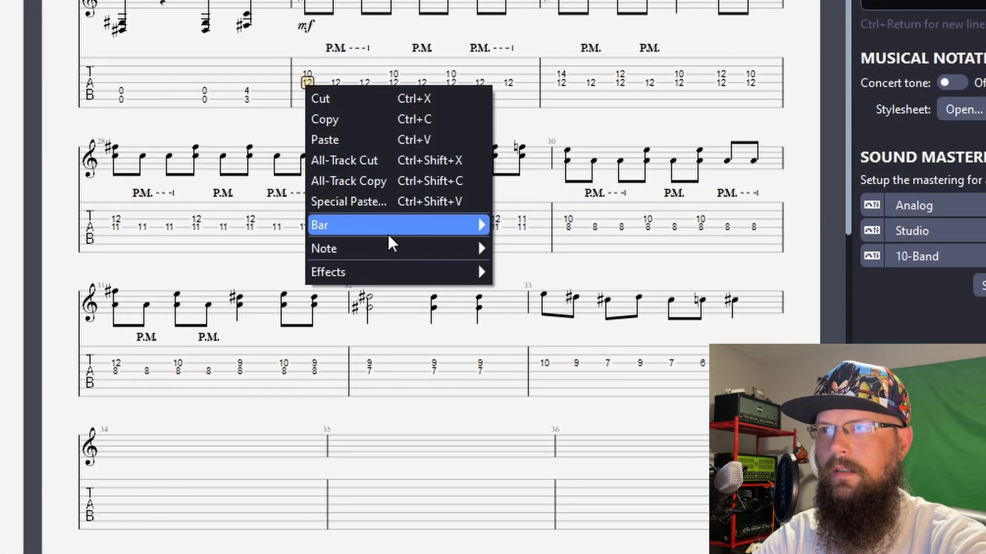
mouse_move(393, 227)
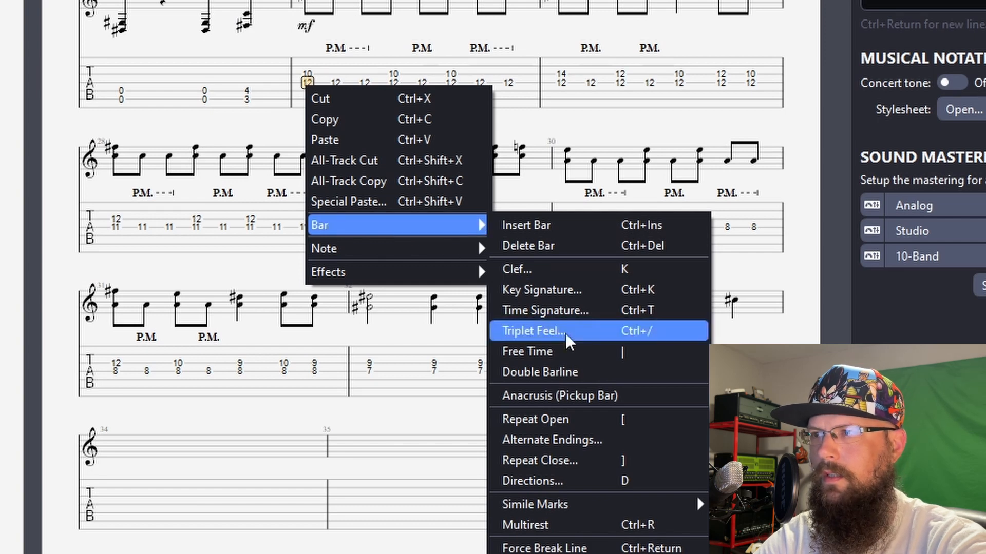
click(559, 419)
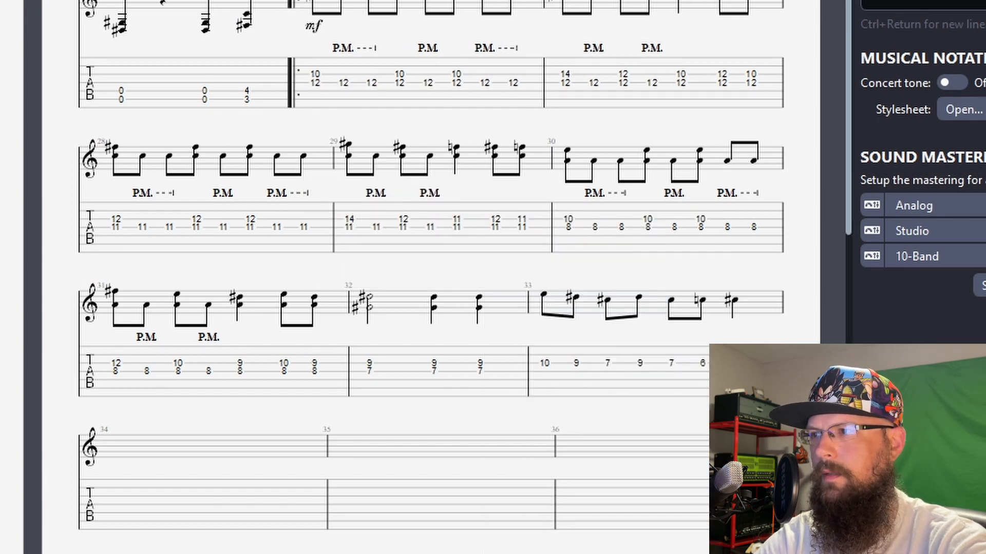
Try adding a repeat-open sign at bar 33 and undo it.
right_click(734, 364)
mouse_move(770, 506)
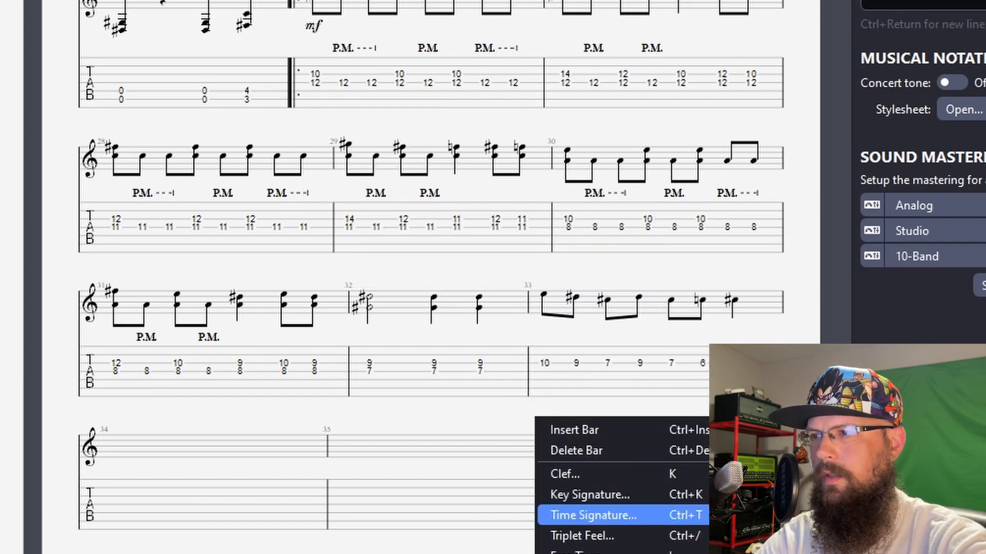
click(718, 553)
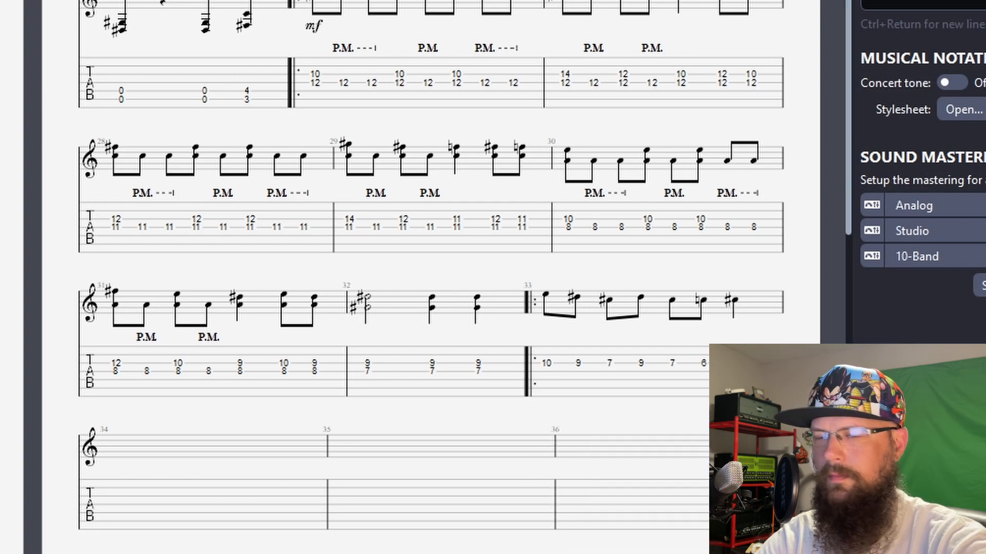
key(ctrl+z)
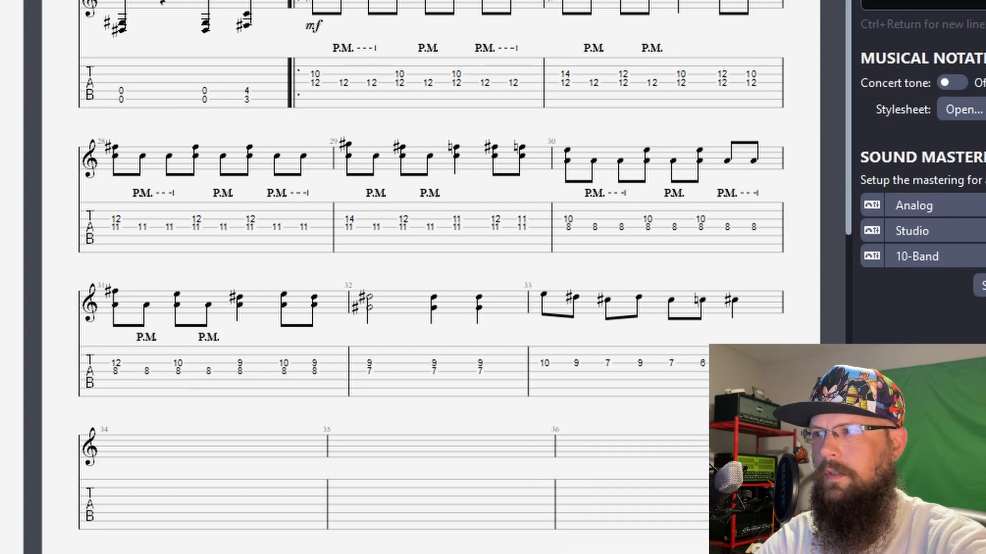
Add a repeat-close sign at the end of bar 33, set to play 2 times.
right_click(735, 370)
mouse_move(770, 508)
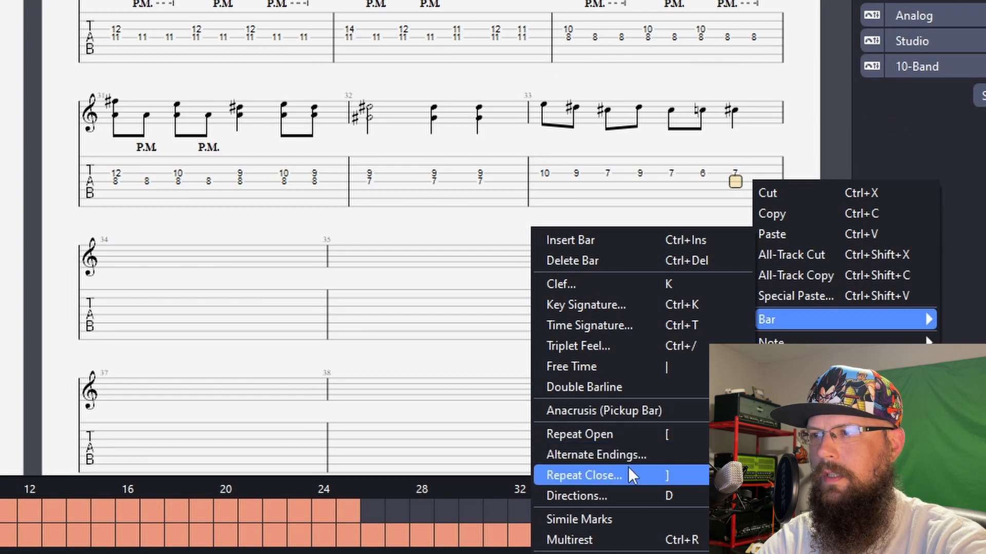
click(629, 469)
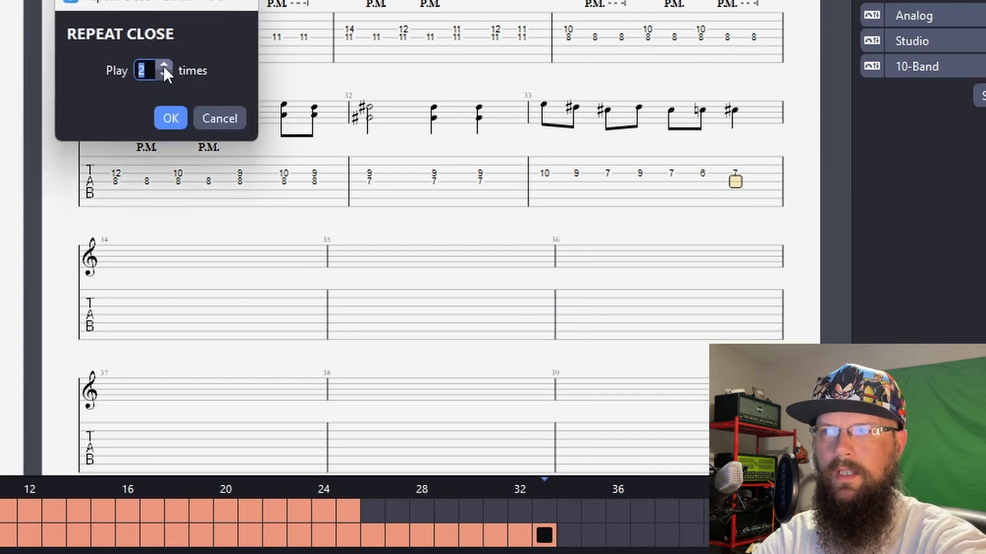
click(171, 119)
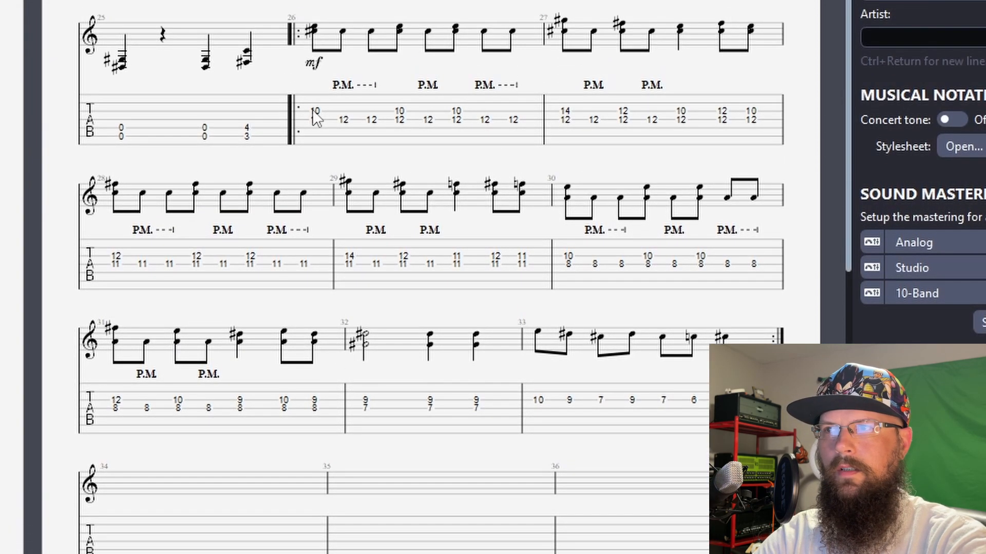
Undo the repeat-close sign at bar 33 and the repeat-open sign at bar 26.
click(313, 112)
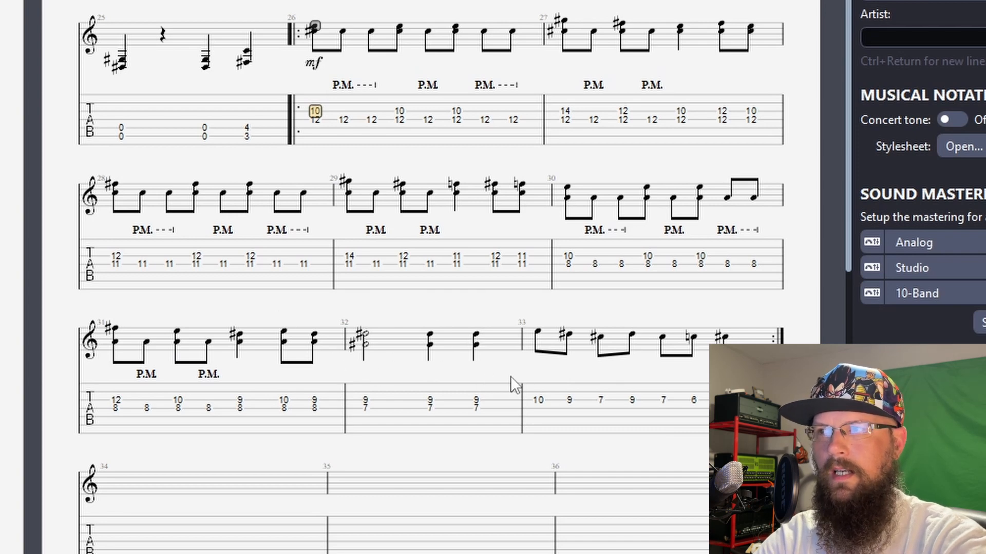
key(ctrl+z)
key(ctrl+z)
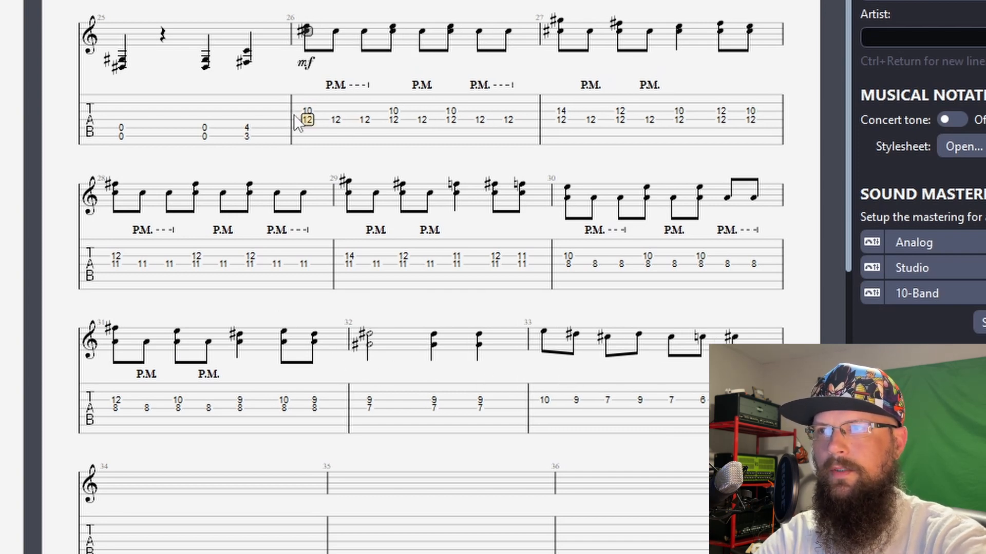
Copy all the notes from bars 26 to 33 and paste them starting at bar 34.
drag(293, 115, 744, 391)
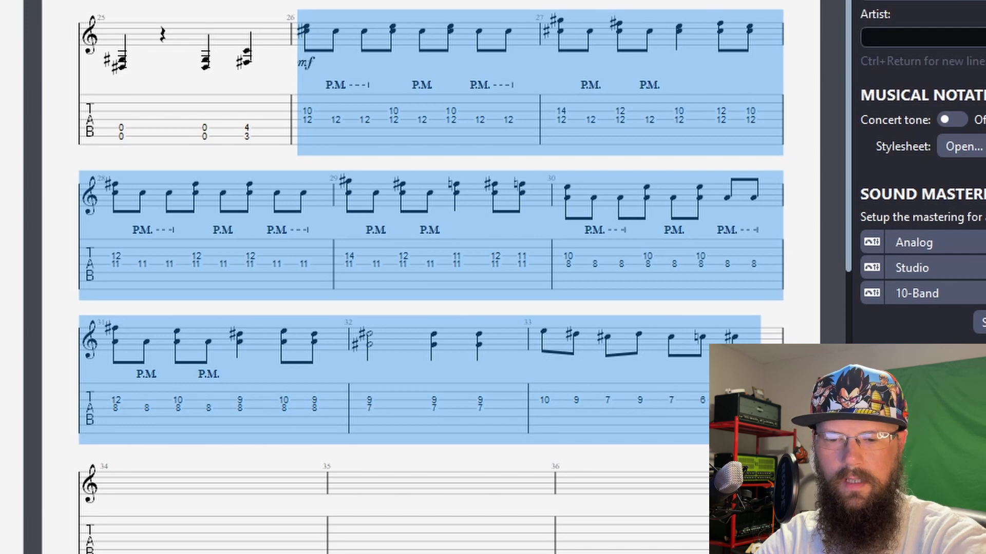
click(114, 553)
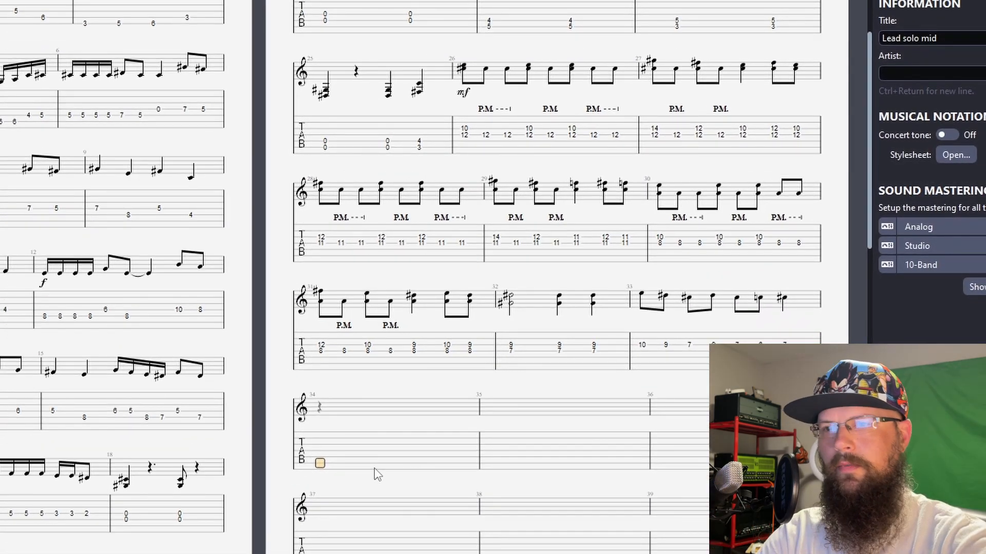
key(ctrl+v)
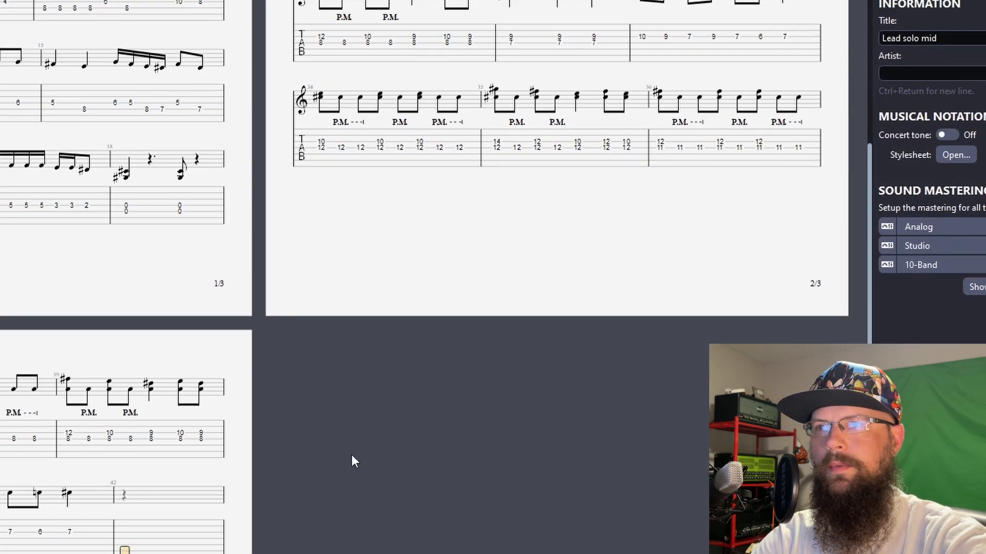
scroll(308, 441, up, 2)
scroll(346, 440, up, 5)
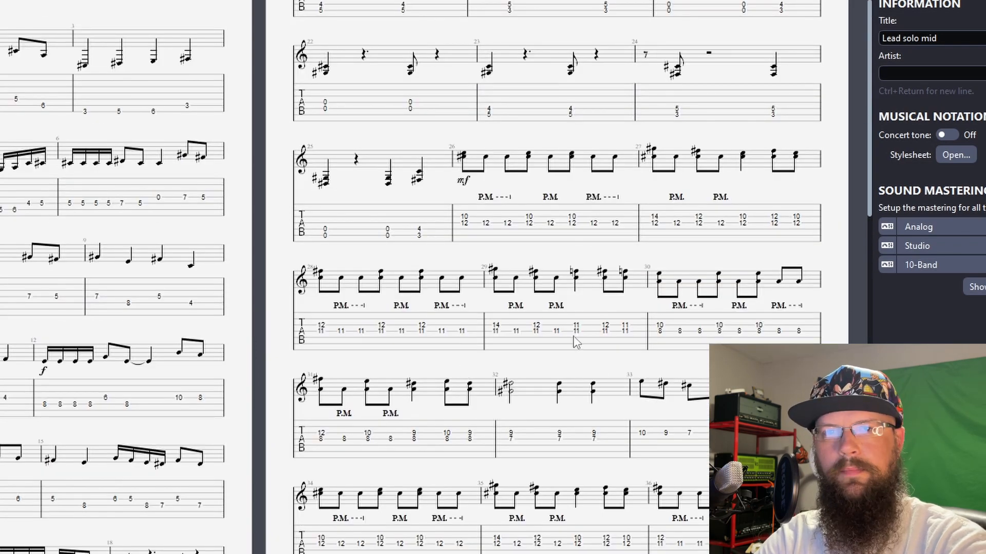
Switch to REAPER and examine the full length of the recorded guitar rhy 2 take.
key(alt+Tab)
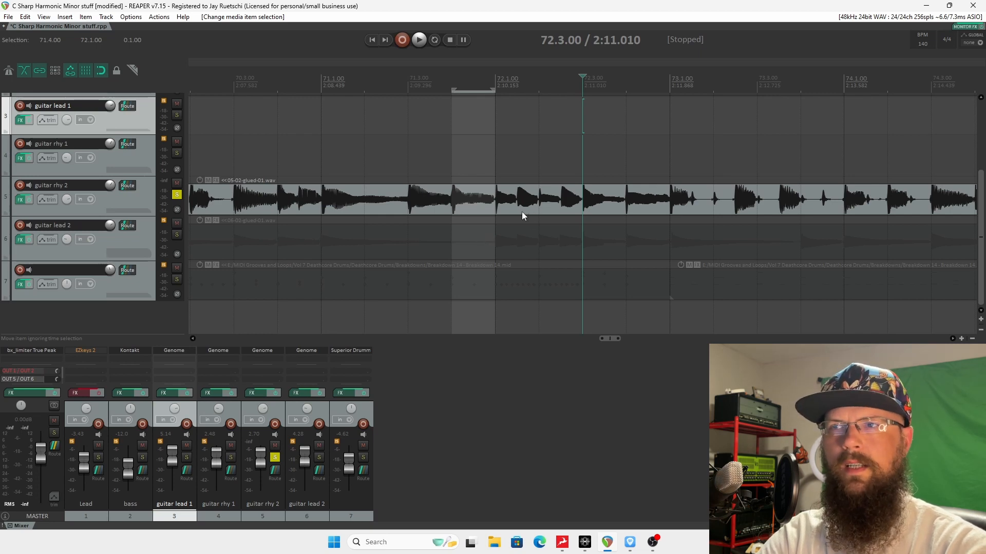
scroll(534, 213, up, 2)
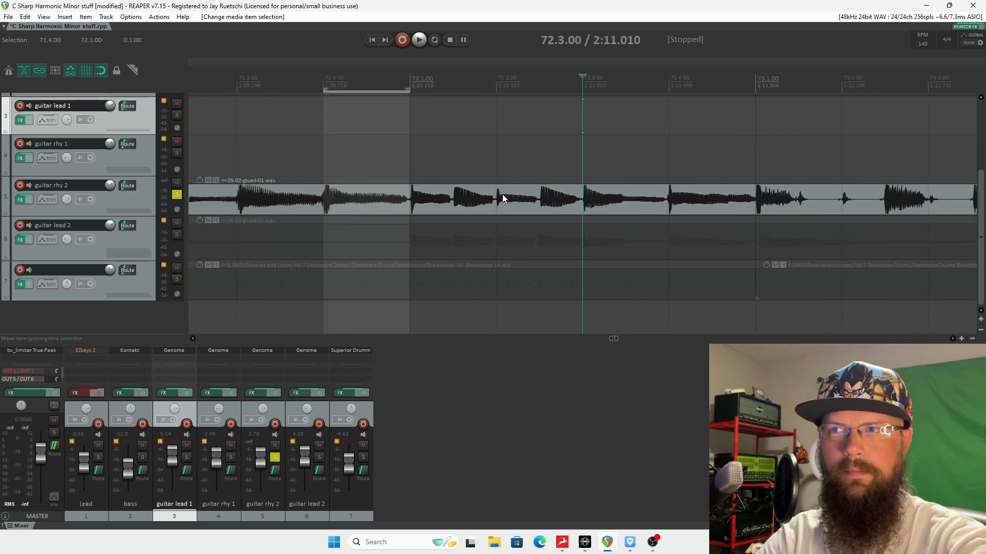
scroll(501, 135, down, 4)
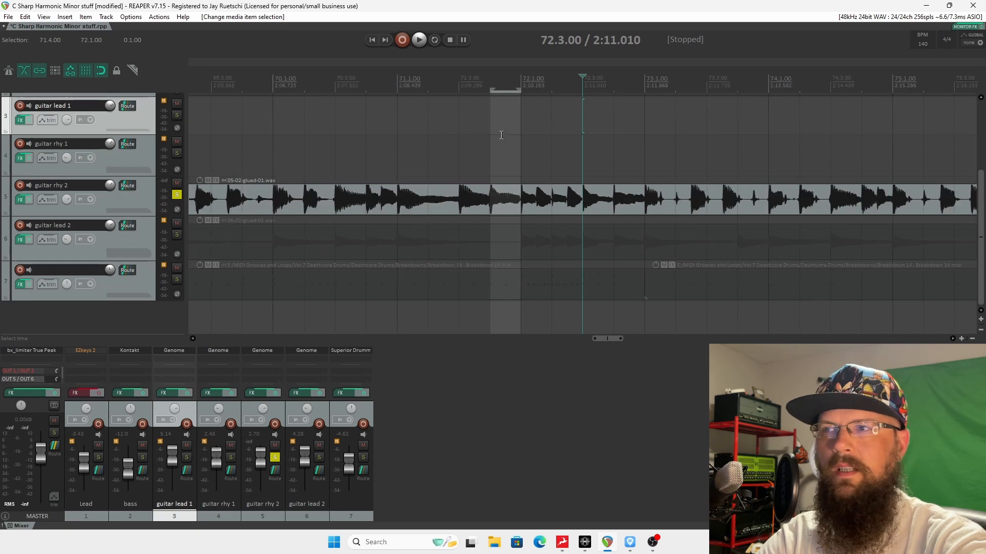
scroll(608, 208, down, 4)
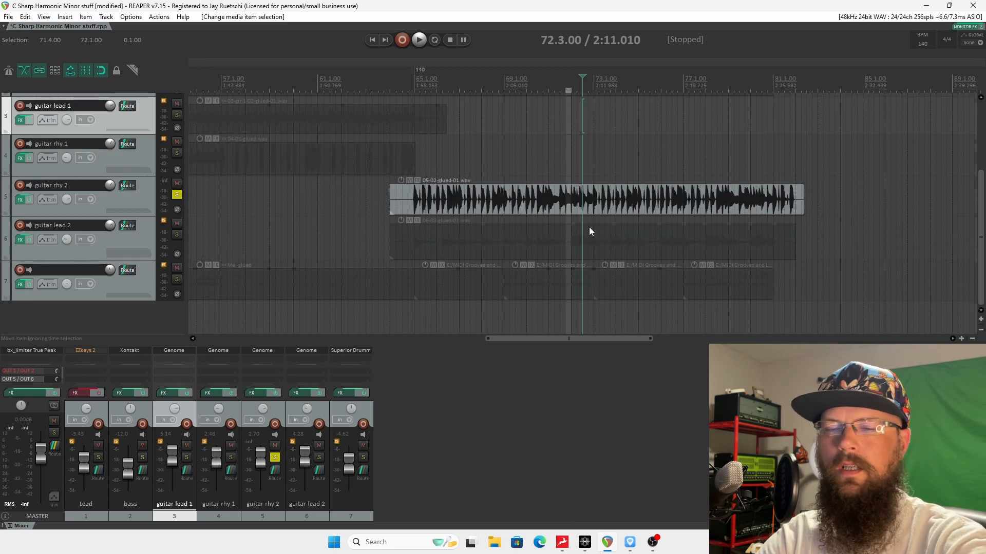